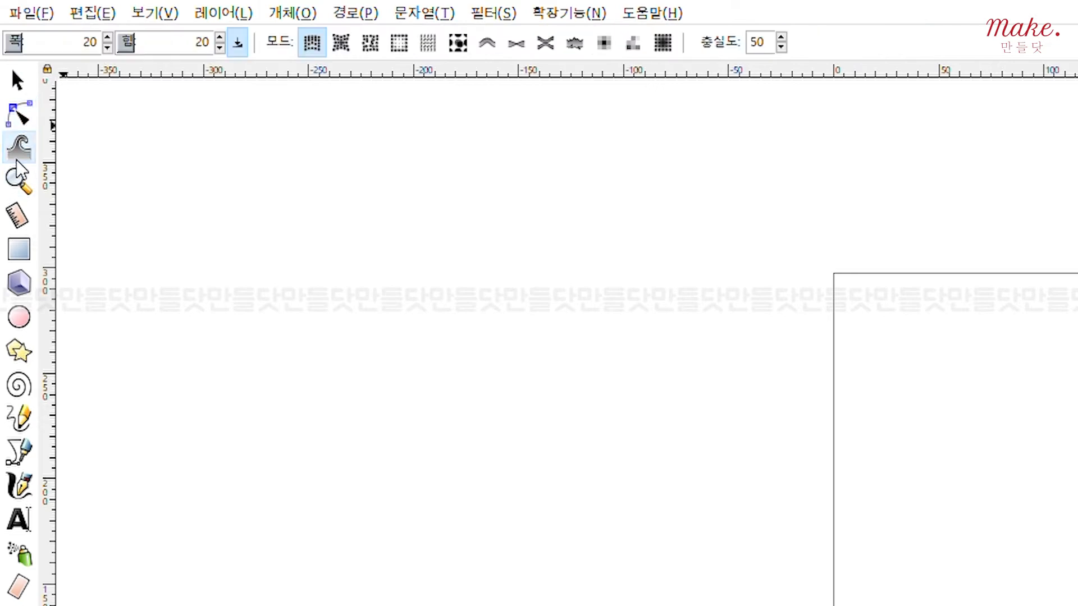
{"action": "left_click", "coordinate": [18, 216]}
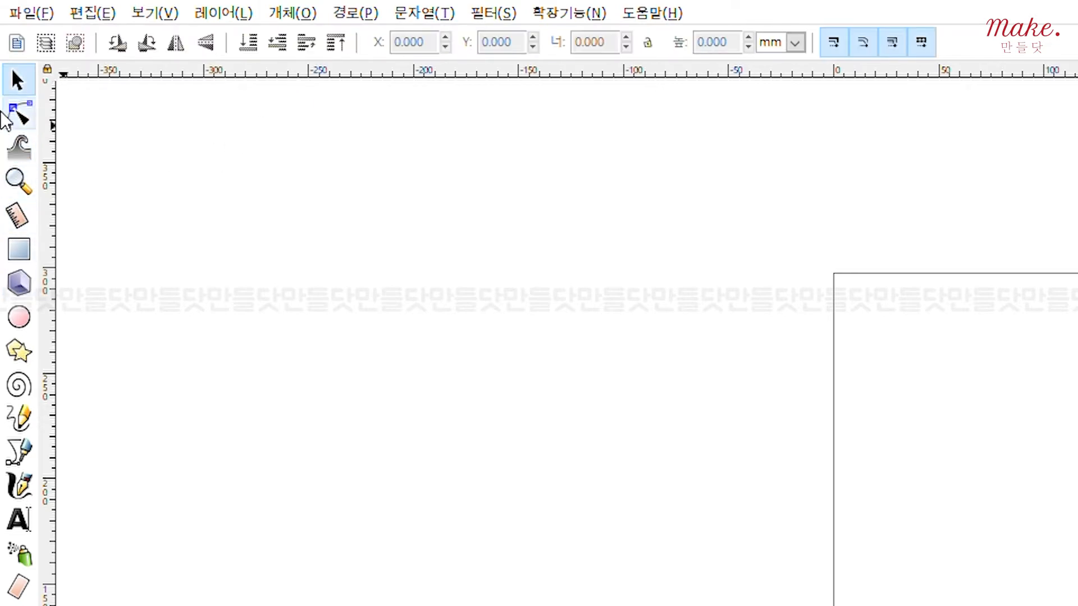
{"action": "left_click", "coordinate": [18, 115]}
{"action": "left_click", "coordinate": [19, 147]}
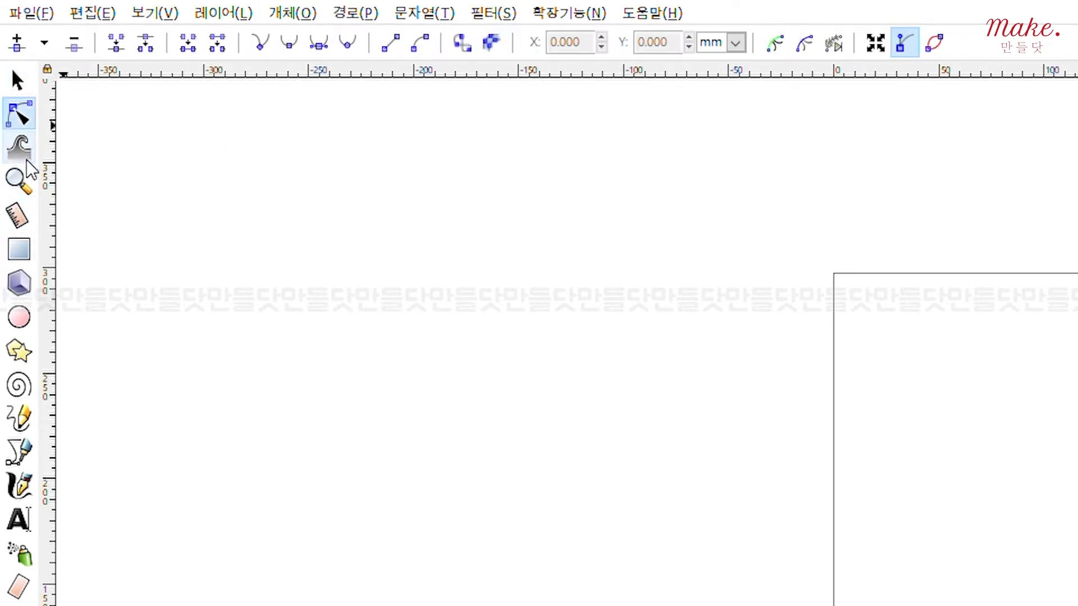
{"action": "left_click", "coordinate": [18, 216]}
{"action": "left_click", "coordinate": [19, 284]}
{"action": "left_click", "coordinate": [19, 317]}
{"action": "left_click", "coordinate": [19, 384]}
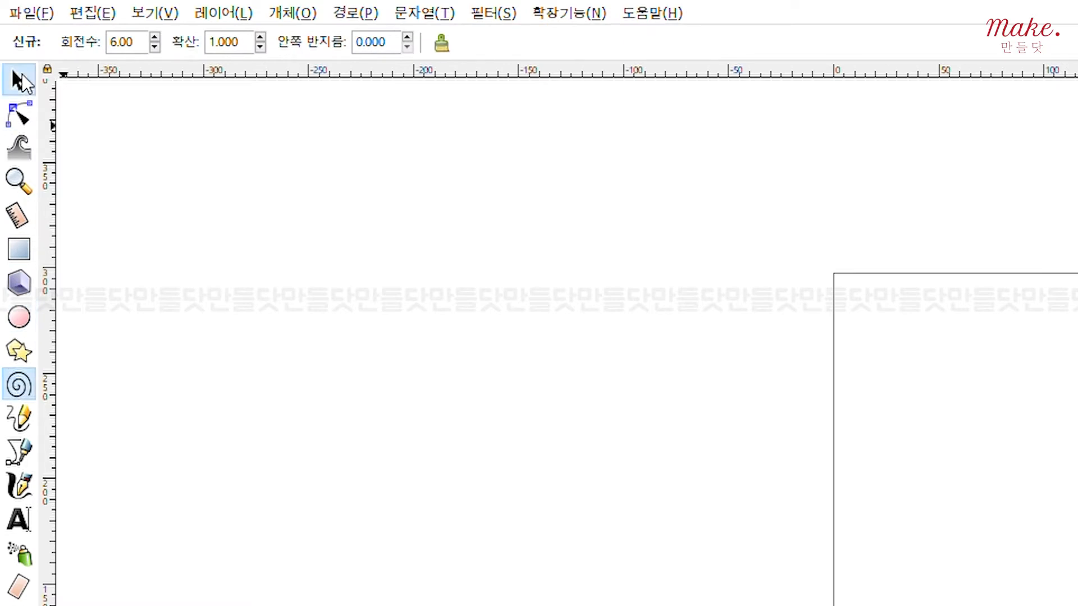
{"action": "left_click", "coordinate": [20, 83]}
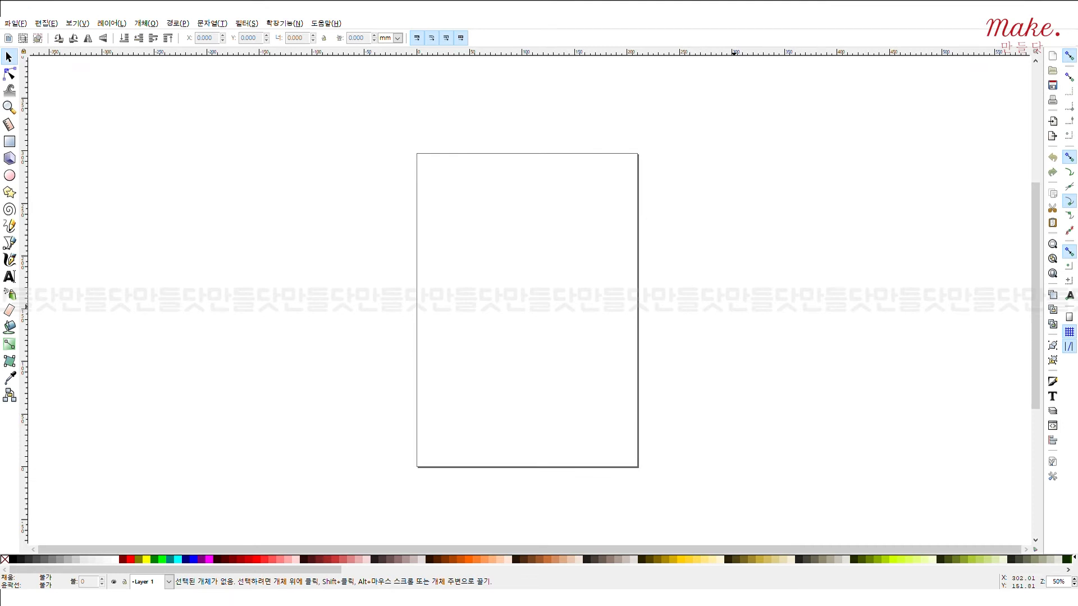
- Draw six green rectangles of varying sizes on and around the page, the first about 134 by 106 mm
{"action": "left_click", "coordinate": [13, 145]}
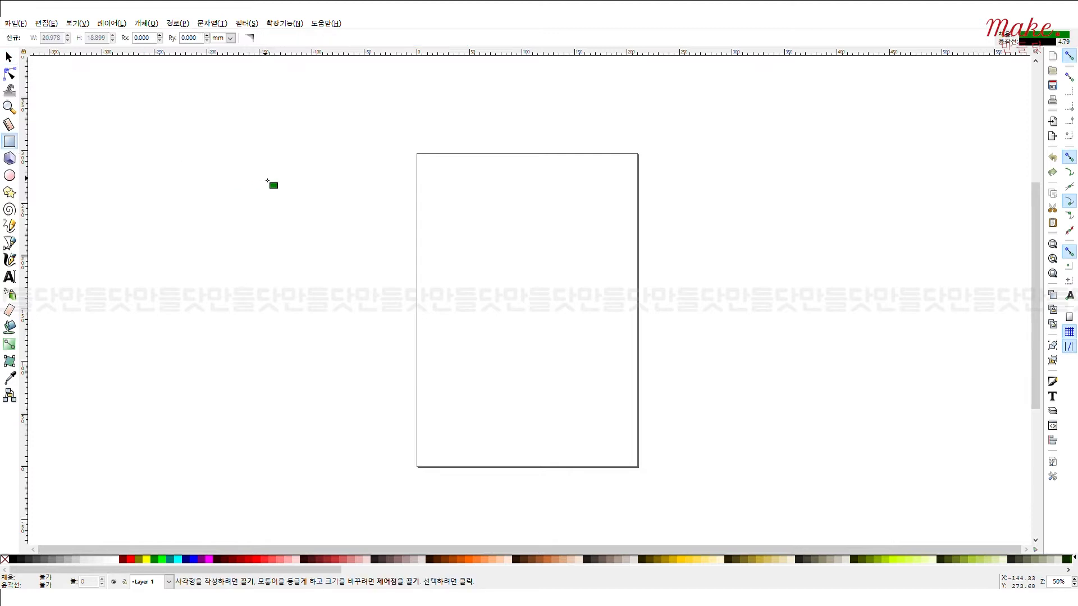
{"action": "left_click_drag", "start_coordinate": [455, 209], "coordinate": [596, 319]}
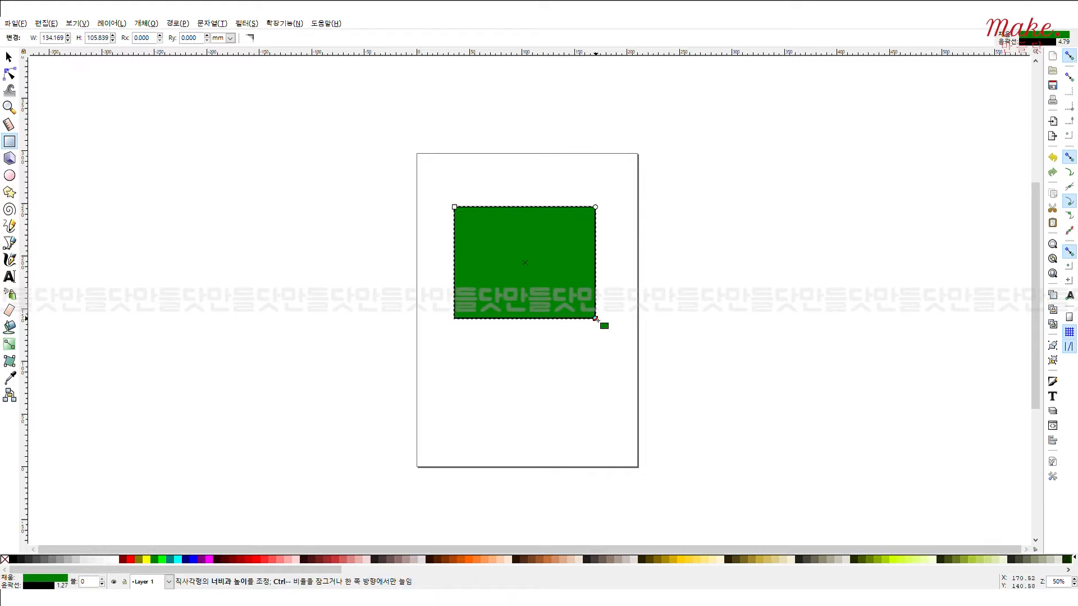
{"action": "left_click_drag", "start_coordinate": [420, 338], "coordinate": [472, 402]}
{"action": "left_click_drag", "start_coordinate": [545, 377], "coordinate": [581, 436]}
{"action": "left_click_drag", "start_coordinate": [585, 290], "coordinate": [645, 348]}
{"action": "left_click_drag", "start_coordinate": [544, 181], "coordinate": [615, 246]}
{"action": "left_click_drag", "start_coordinate": [516, 358], "coordinate": [568, 423]}
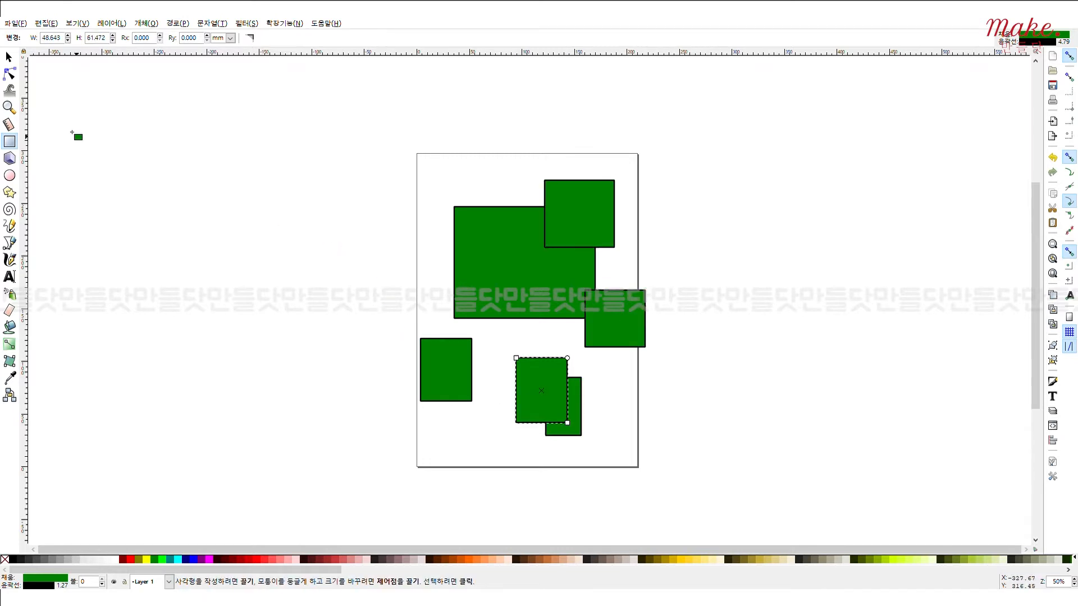
- Select the largest green rectangle and scale it down to about 107 by 71 mm
{"action": "left_click", "coordinate": [10, 57]}
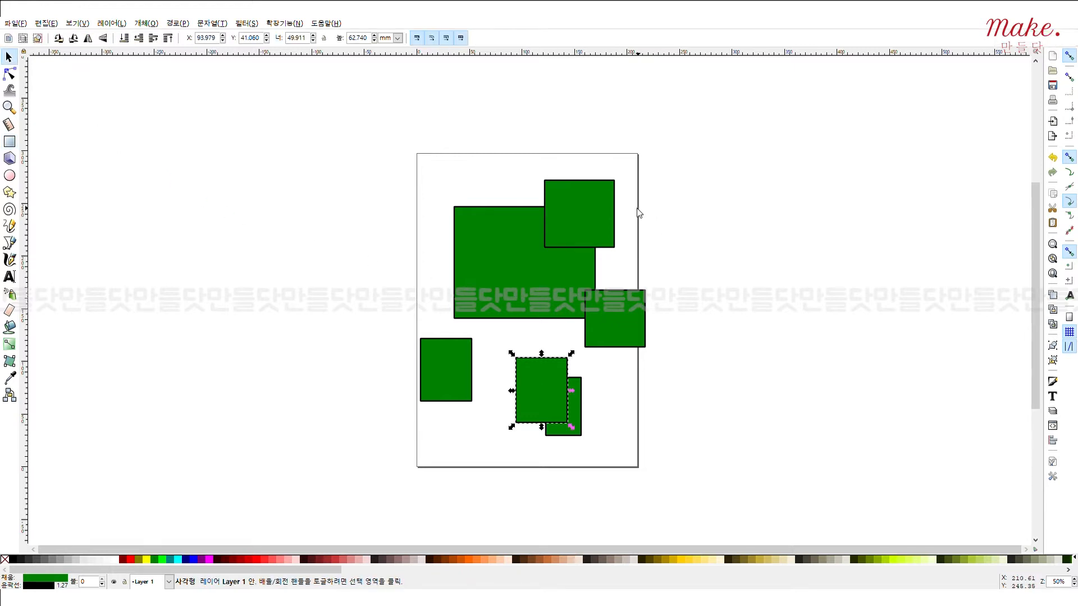
{"action": "left_click", "coordinate": [514, 249]}
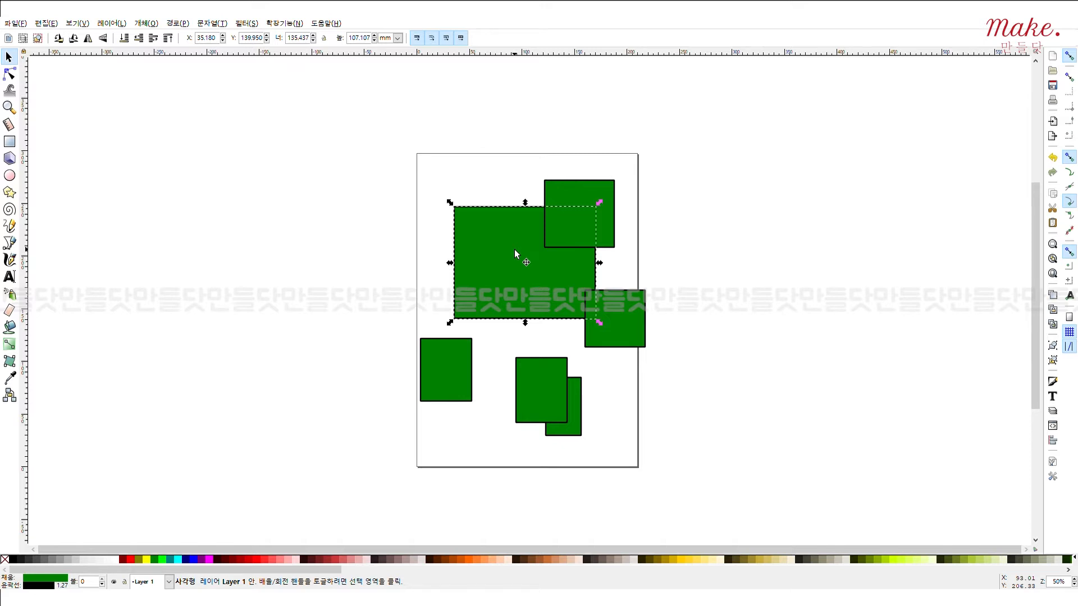
{"action": "left_click_drag", "start_coordinate": [598, 202], "coordinate": [494, 257]}
{"action": "mouse_move", "coordinate": [538, 288]}
{"action": "left_mouse_down"}
{"action": "mouse_move", "coordinate": [570, 290]}
{"action": "mouse_move", "coordinate": [547, 288]}
{"action": "left_mouse_up"}
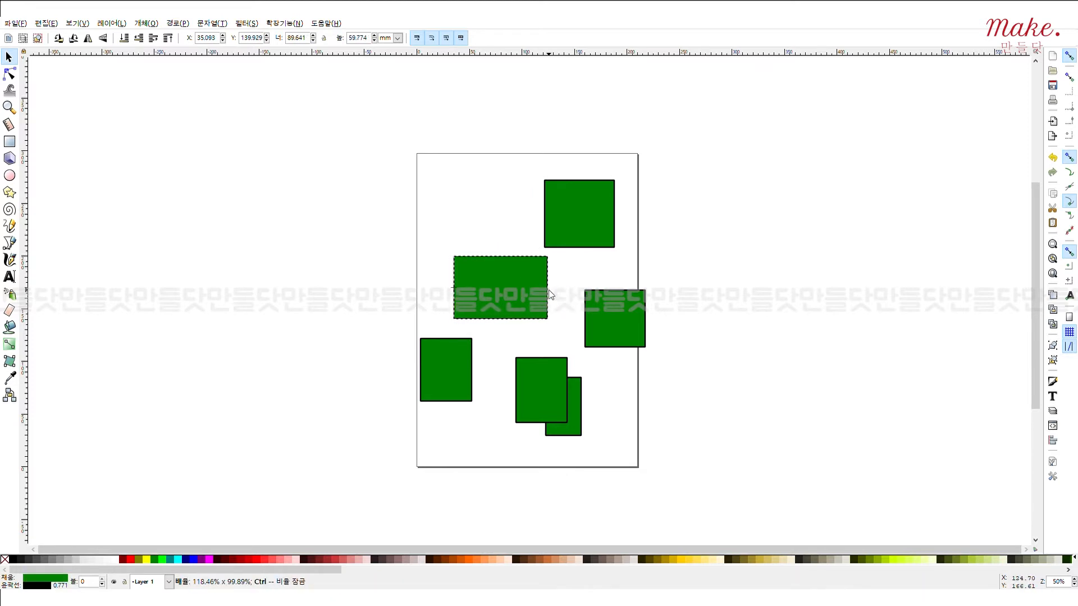
{"action": "left_click_drag", "start_coordinate": [552, 326], "coordinate": [568, 430]}
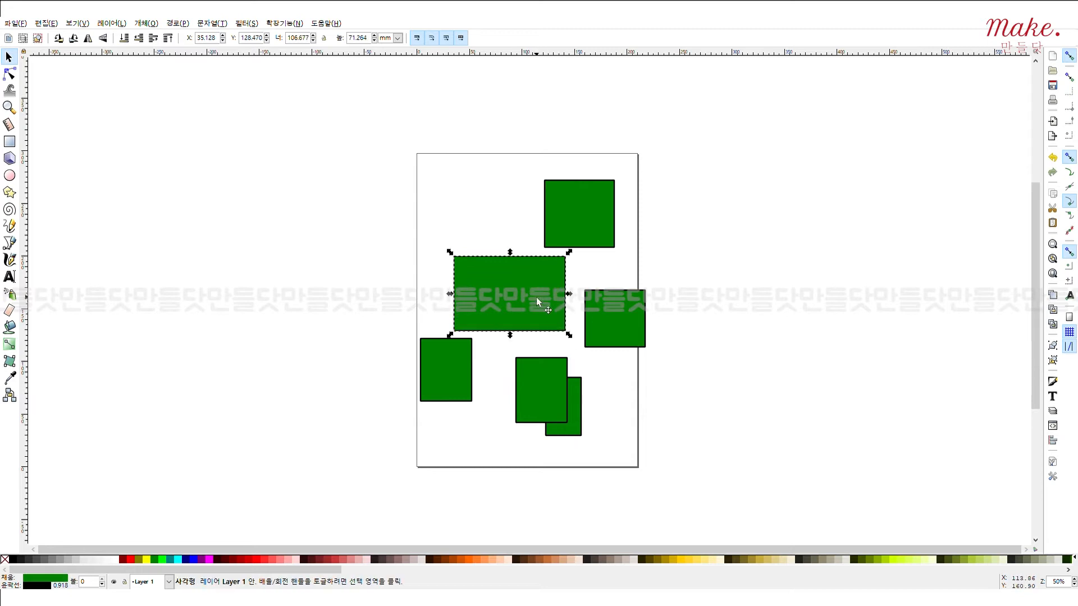
- Move all six green rectangles to new places, spreading them across the page
{"action": "left_click_drag", "start_coordinate": [537, 302], "coordinate": [450, 267]}
{"action": "left_click_drag", "start_coordinate": [459, 389], "coordinate": [549, 327]}
{"action": "left_click_drag", "start_coordinate": [556, 380], "coordinate": [483, 397]}
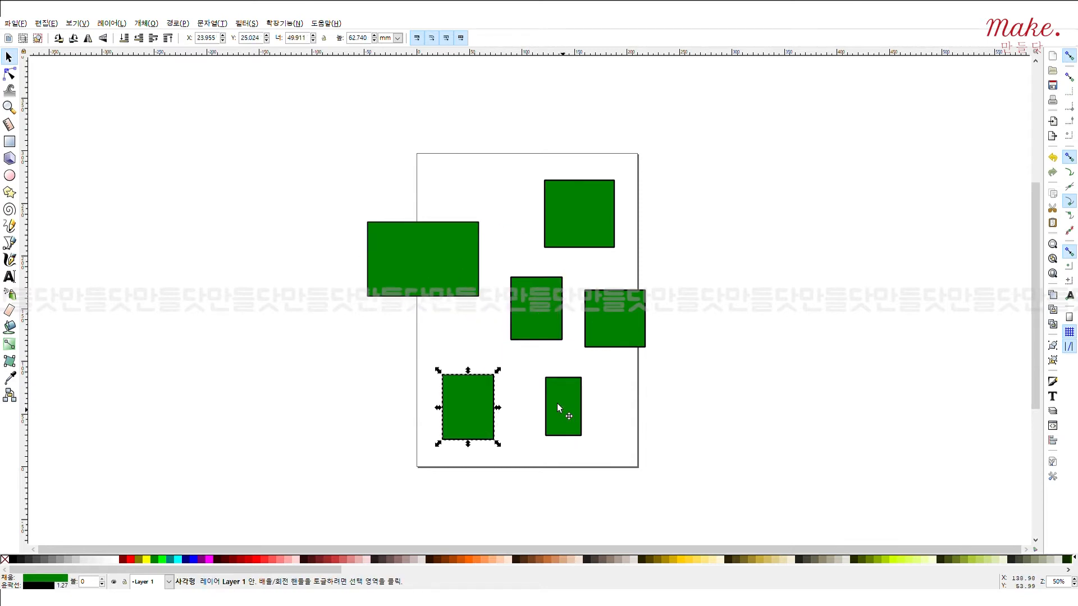
{"action": "left_click_drag", "start_coordinate": [557, 403], "coordinate": [489, 333]}
{"action": "left_click_drag", "start_coordinate": [611, 320], "coordinate": [586, 401]}
{"action": "left_click_drag", "start_coordinate": [584, 210], "coordinate": [623, 284]}
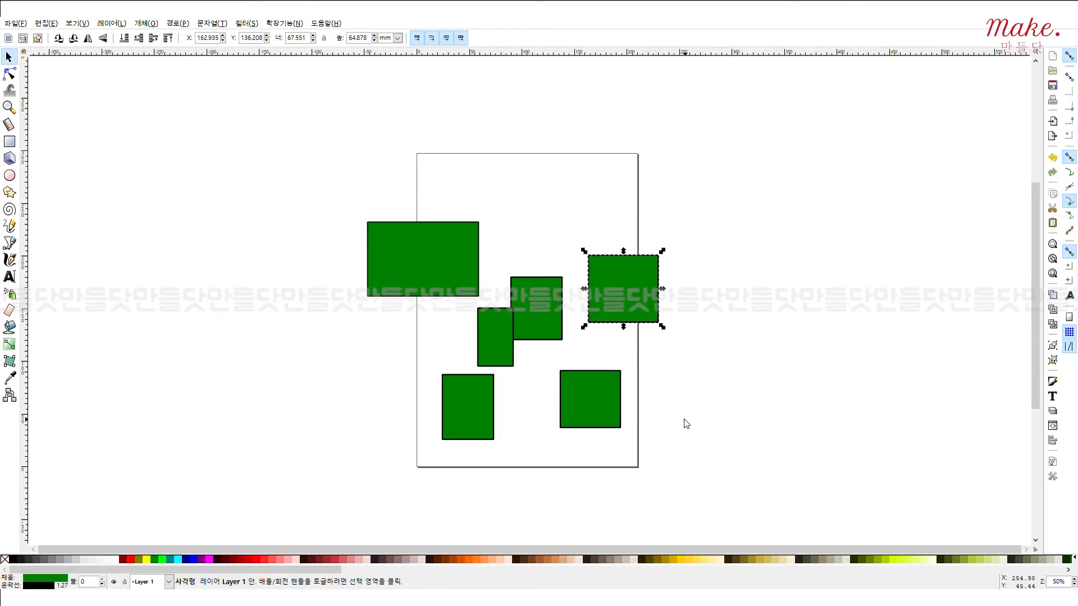
- Rotate the green rectangle at the page's right edge and skew it horizontally into a parallelogram
{"action": "left_click", "coordinate": [626, 292]}
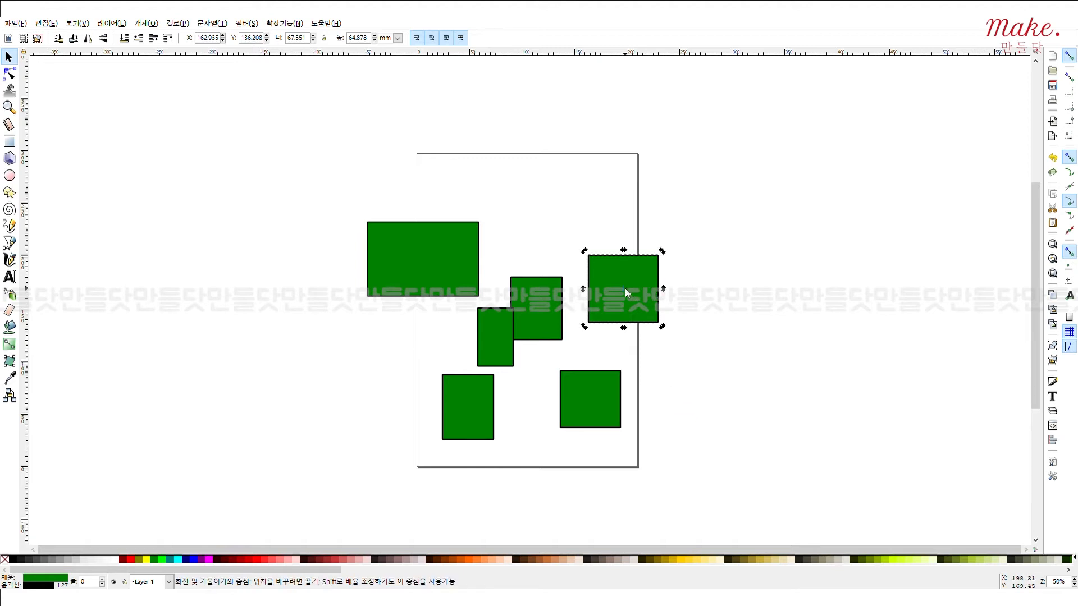
{"action": "left_click_drag", "start_coordinate": [584, 251], "coordinate": [671, 326]}
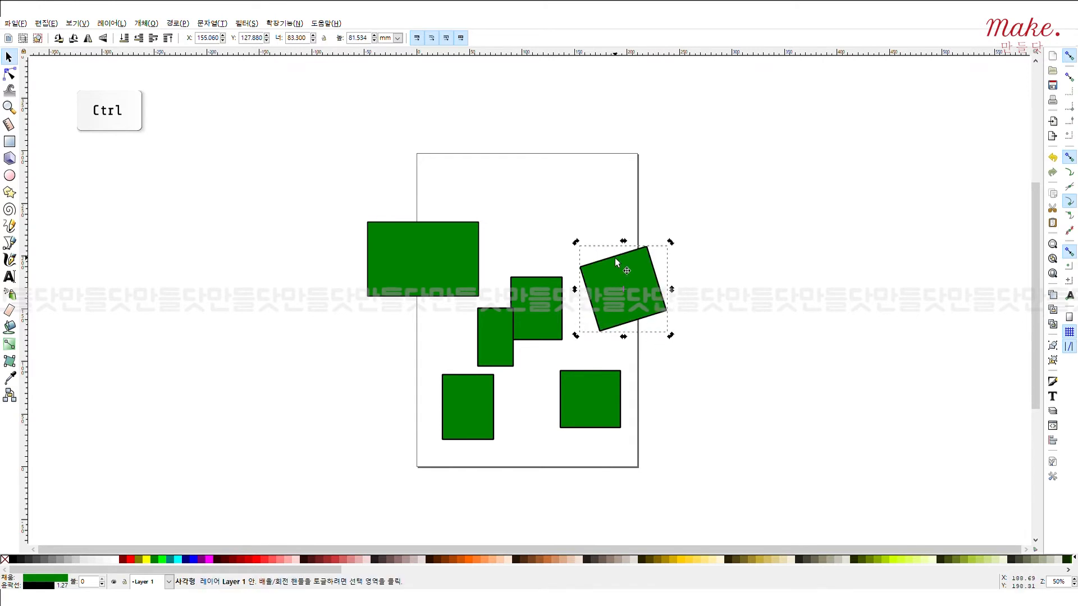
{"action": "left_click_drag", "start_coordinate": [624, 244], "coordinate": [649, 254]}
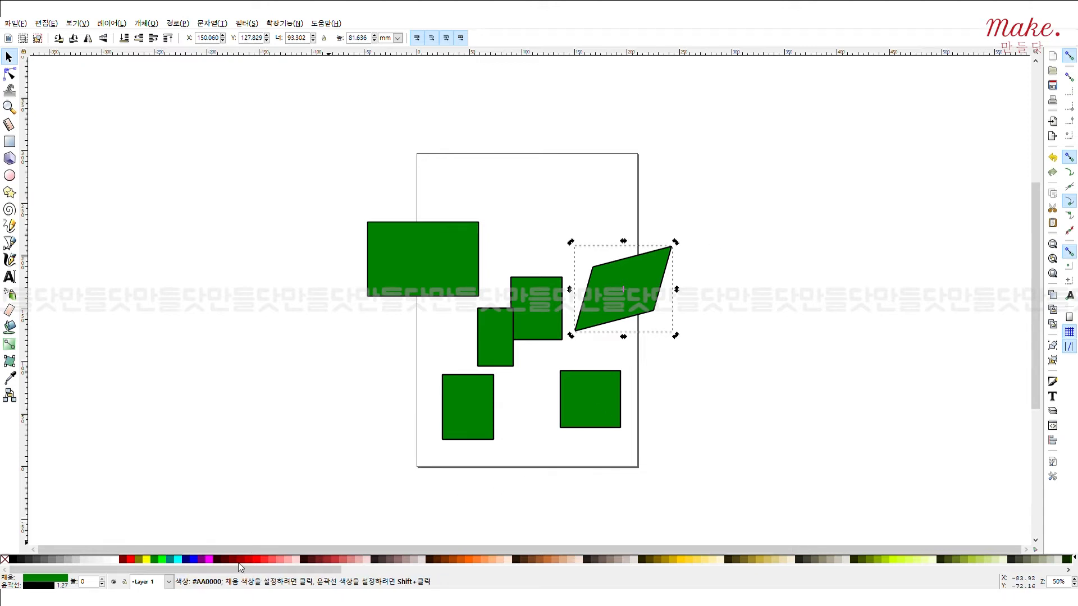
- Try several palette colours on the parallelogram, ending with an orange fill and a dark red (#AA0000) outline
{"action": "left_click", "coordinate": [170, 561]}
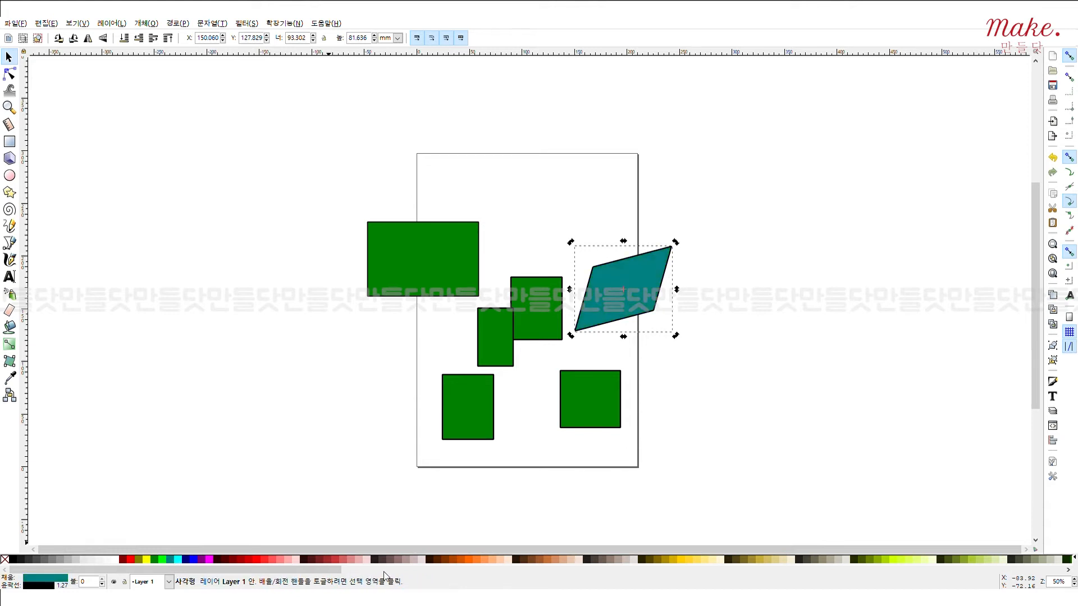
{"action": "left_click", "coordinate": [448, 562]}
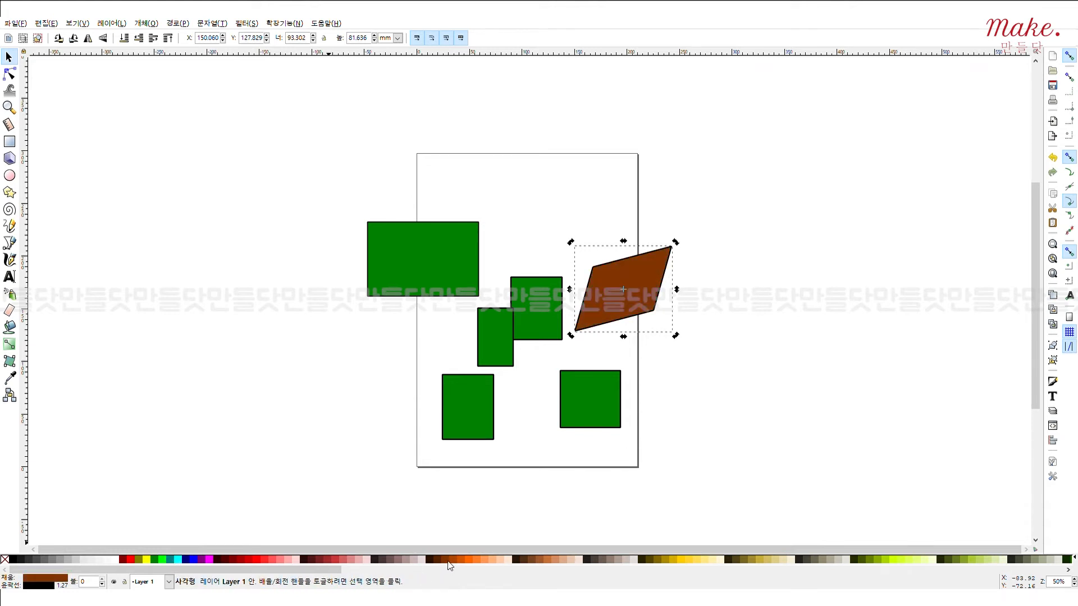
{"action": "left_click", "coordinate": [479, 561]}
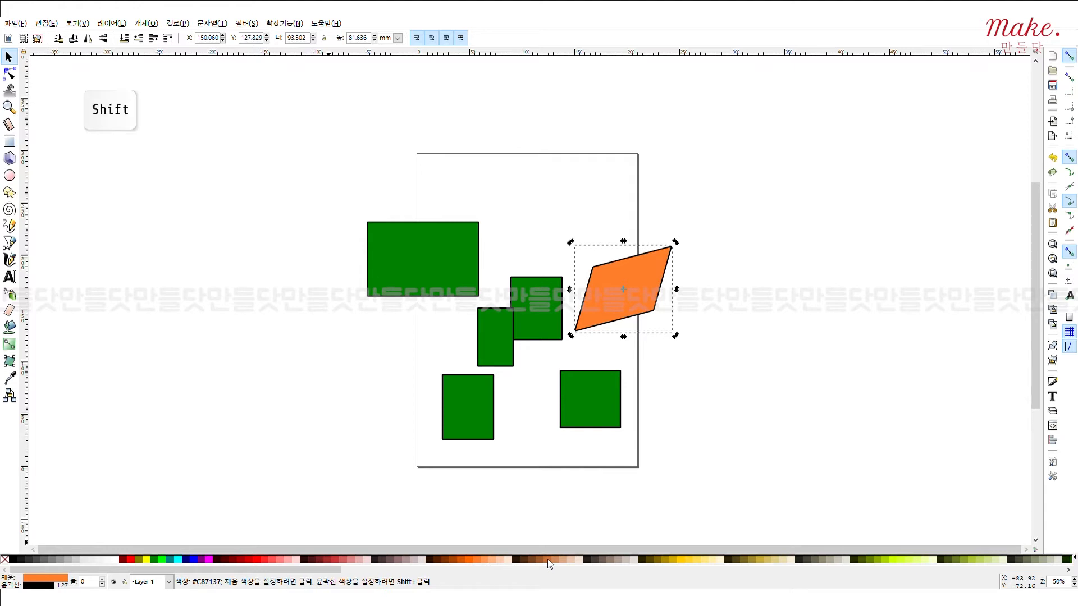
{"action": "left_click", "coordinate": [607, 561], "text": "shift"}
{"action": "left_click", "coordinate": [684, 559], "text": "shift"}
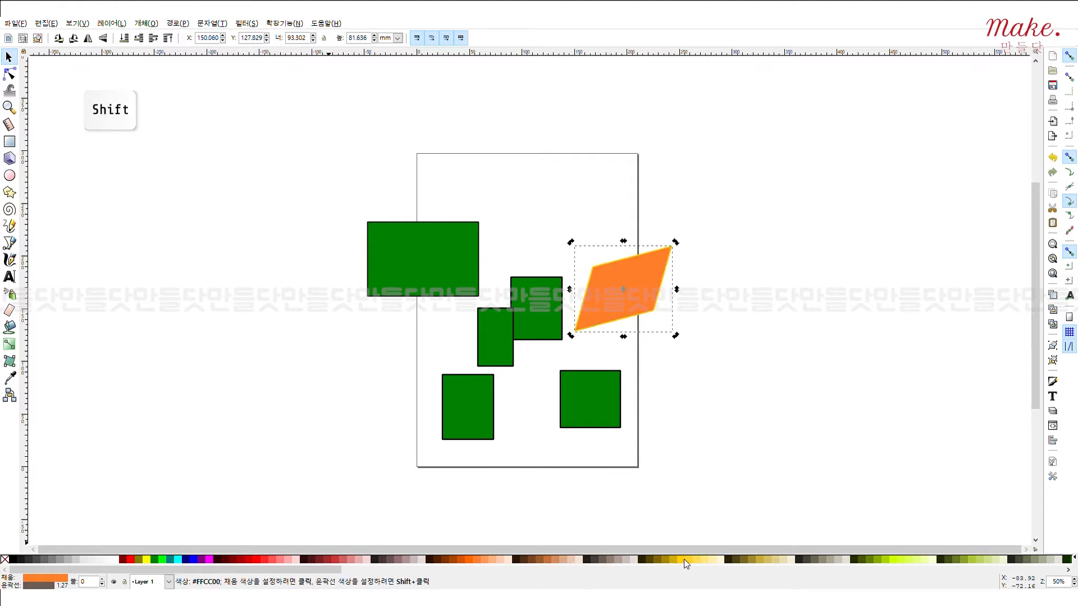
{"action": "left_click", "coordinate": [190, 561], "text": "shift"}
{"action": "left_click", "coordinate": [240, 560], "text": "shift"}
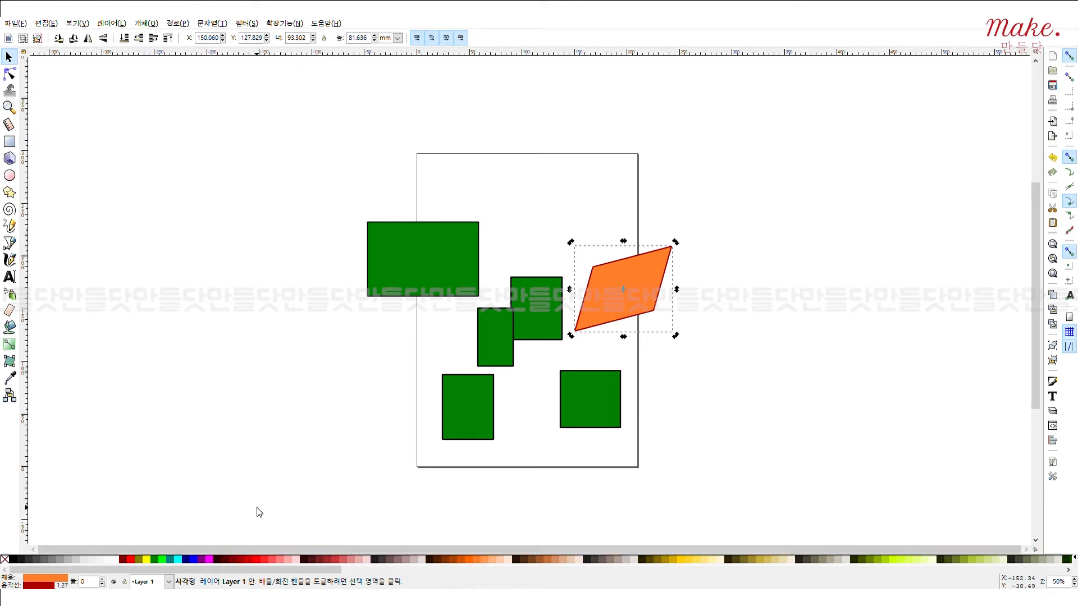
- Fill the parallelogram with navy blue and remove its outline
{"action": "left_click", "coordinate": [5, 560]}
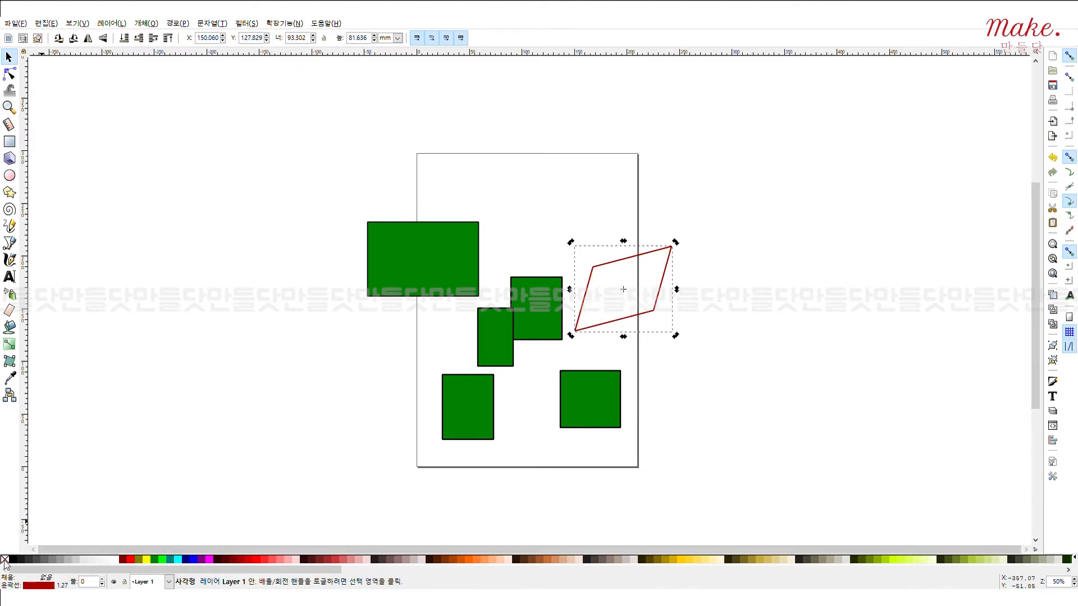
{"action": "left_click", "coordinate": [190, 560]}
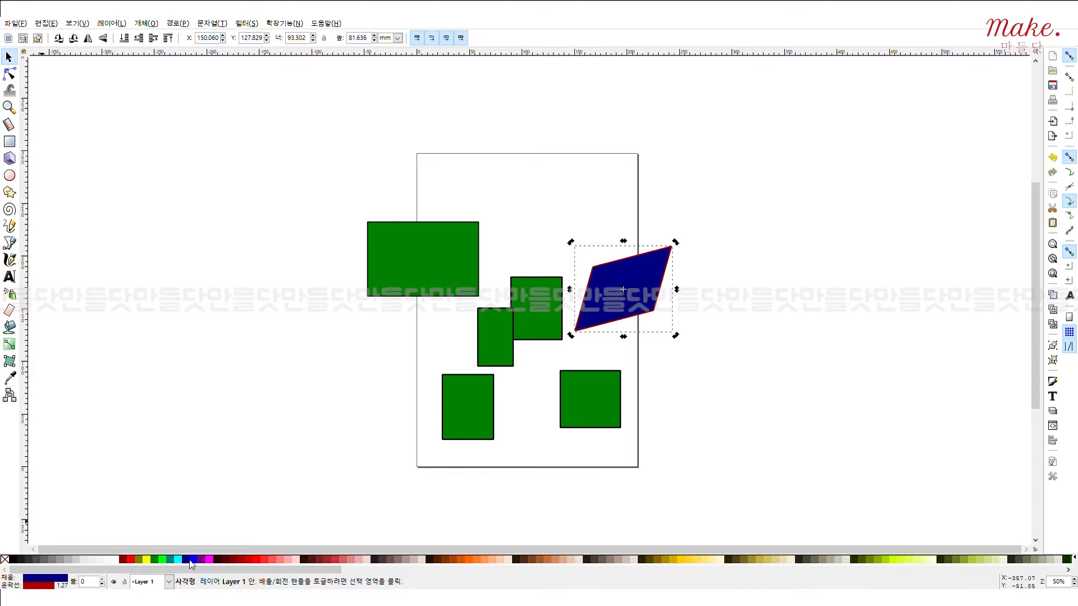
{"action": "left_click", "coordinate": [5, 560], "text": "shift"}
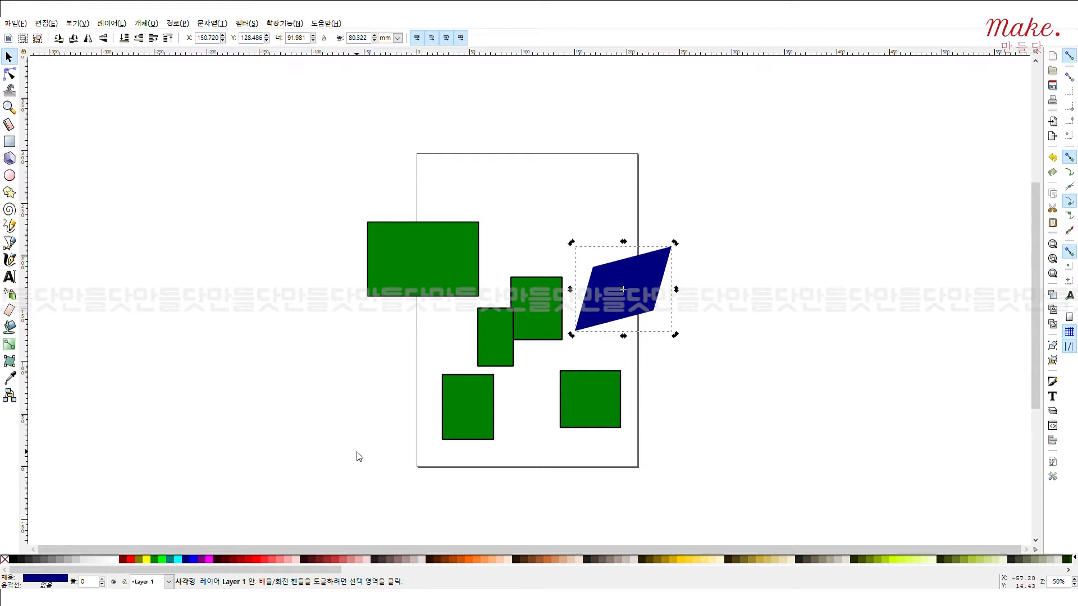
- Draw a navy circle about 95 mm across and four six-sided polygons of different sizes over the rectangles
{"action": "left_click", "coordinate": [10, 175]}
{"action": "left_click_drag", "start_coordinate": [462, 178], "coordinate": [562, 277]}
{"action": "key", "text": "asterisk"}
{"action": "mouse_move", "coordinate": [436, 330]}
{"action": "left_mouse_down"}
{"action": "mouse_move", "coordinate": [534, 409]}
{"action": "mouse_move", "coordinate": [509, 393]}
{"action": "left_mouse_up"}
{"action": "left_click_drag", "start_coordinate": [667, 402], "coordinate": [622, 371]}
{"action": "left_click_drag", "start_coordinate": [601, 202], "coordinate": [644, 258]}
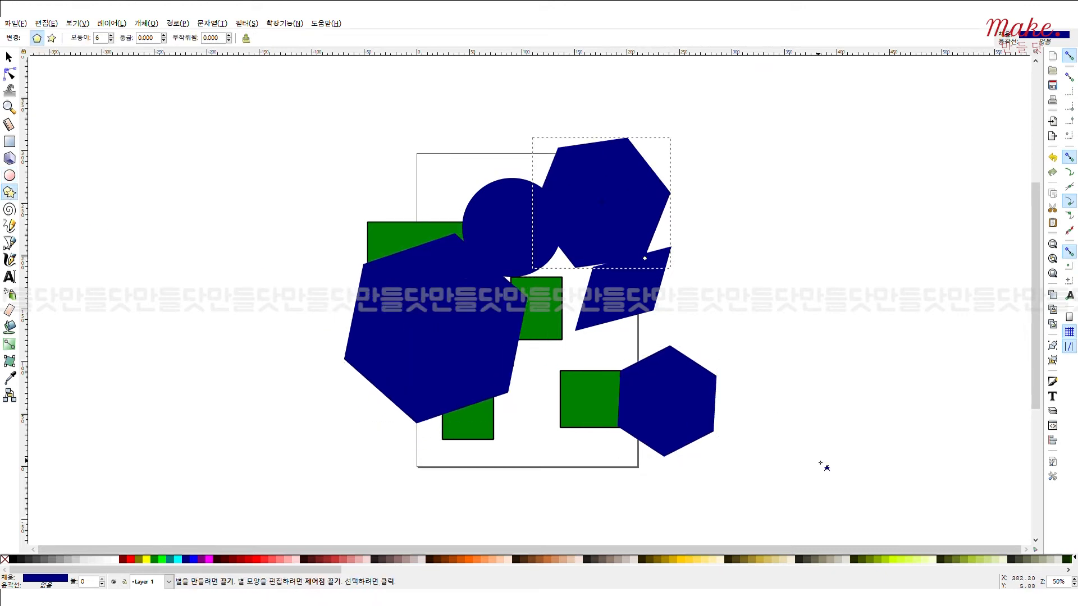
{"action": "left_click_drag", "start_coordinate": [524, 419], "coordinate": [530, 385]}
{"action": "key", "text": "s"}
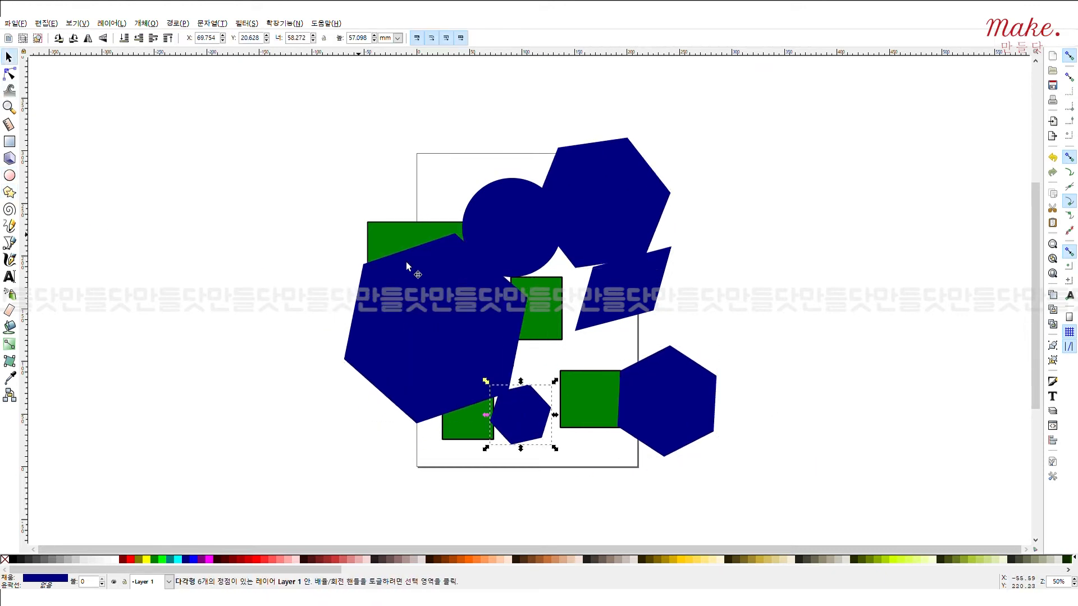
- Move the largest hexagon off the page's left side, the upper hexagon above the page and the circle toward the large green rectangle
{"action": "left_click_drag", "start_coordinate": [435, 294], "coordinate": [325, 344]}
{"action": "left_click_drag", "start_coordinate": [581, 213], "coordinate": [496, 161]}
{"action": "left_click_drag", "start_coordinate": [478, 262], "coordinate": [423, 344]}
- Recolour the circle red, the central rectangle yellow and the right-hand hexagon dark brown, moving the lower-right green rectangle down beside the small hexagon
{"action": "left_click", "coordinate": [259, 560]}
{"action": "left_click", "coordinate": [536, 308]}
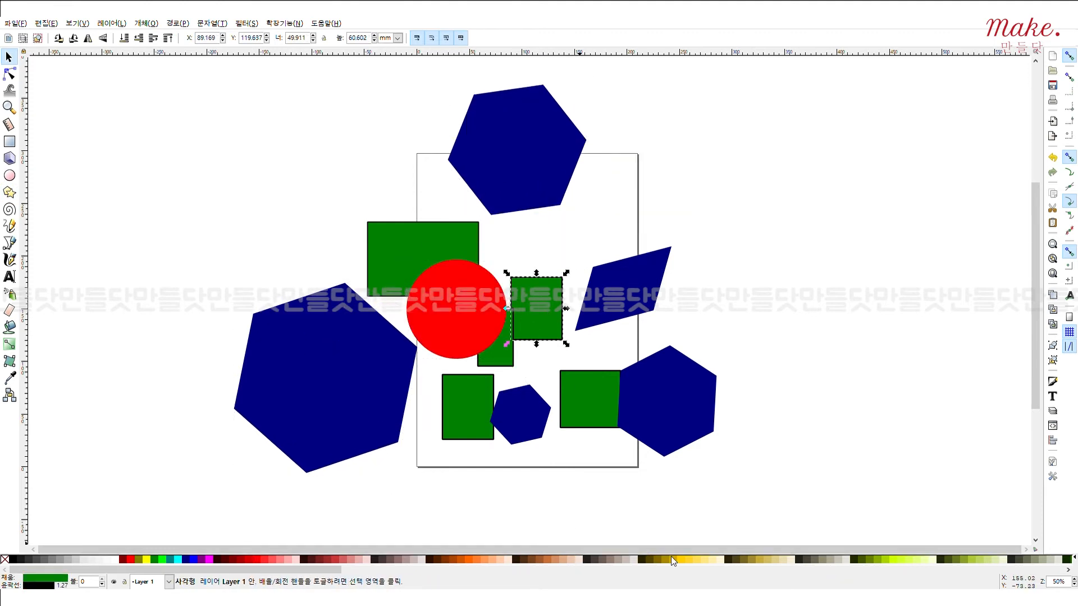
{"action": "left_click", "coordinate": [683, 560]}
{"action": "left_click_drag", "start_coordinate": [595, 400], "coordinate": [566, 450]}
{"action": "left_click", "coordinate": [658, 393]}
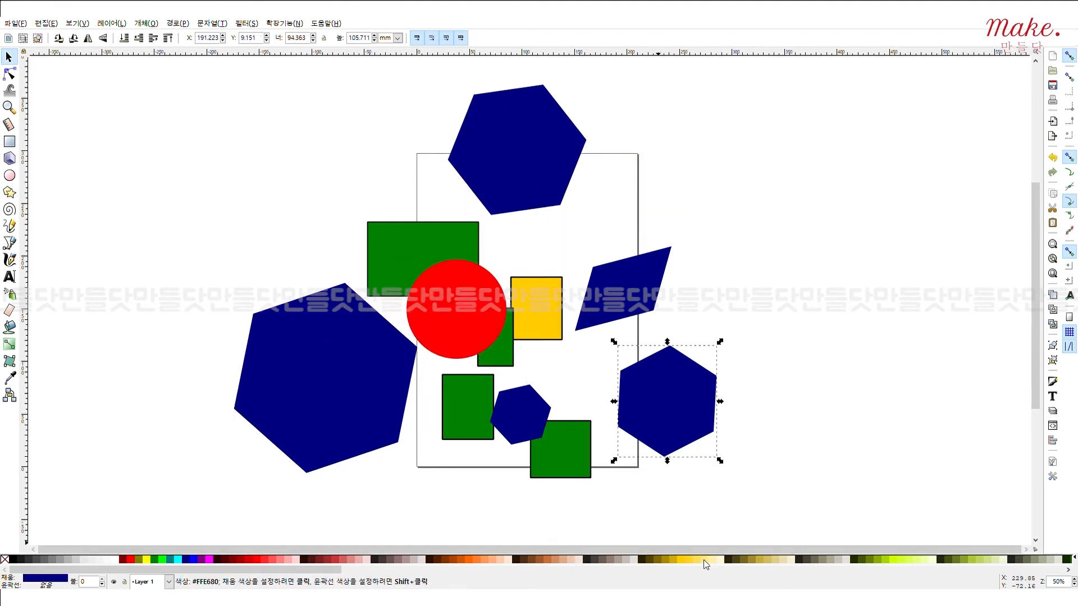
{"action": "left_click", "coordinate": [596, 560]}
{"action": "left_click", "coordinate": [766, 366]}
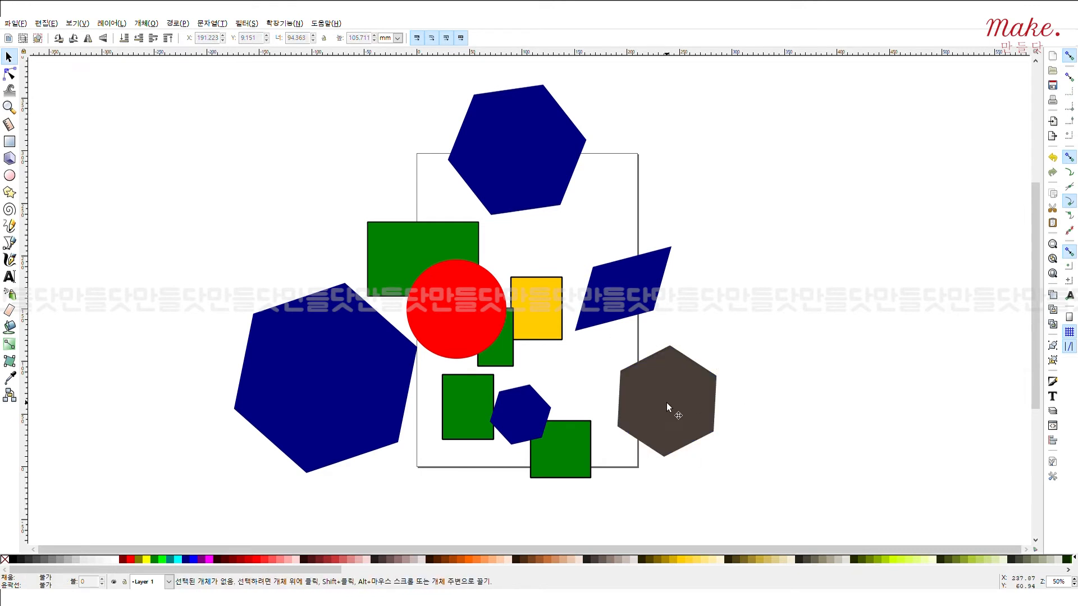
- Move the red circle, navy parallelogram, narrow green rectangle and small hexagon so they overlap near the yellow rectangle
{"action": "left_click_drag", "start_coordinate": [483, 313], "coordinate": [571, 221]}
{"action": "left_click_drag", "start_coordinate": [628, 292], "coordinate": [568, 268]}
{"action": "left_click_drag", "start_coordinate": [490, 358], "coordinate": [465, 289]}
{"action": "left_click_drag", "start_coordinate": [536, 414], "coordinate": [527, 259]}
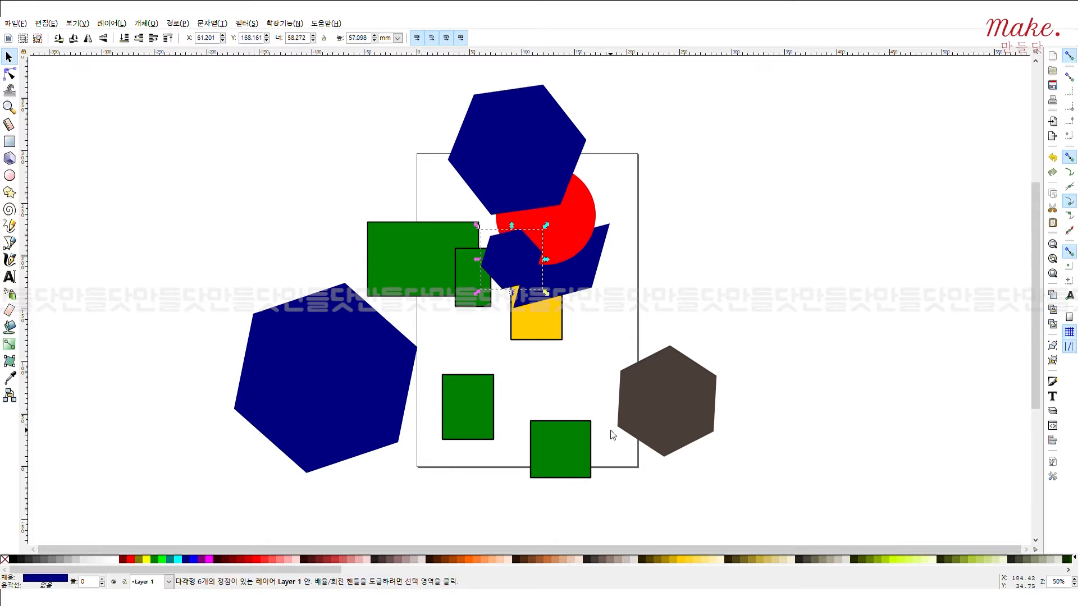
- Raise the small hexagon and the yellow rectangle to the front, and send the yellow rectangle to the very back
{"action": "key", "text": "Home"}
{"action": "left_click", "coordinate": [556, 324]}
{"action": "key", "text": "Home"}
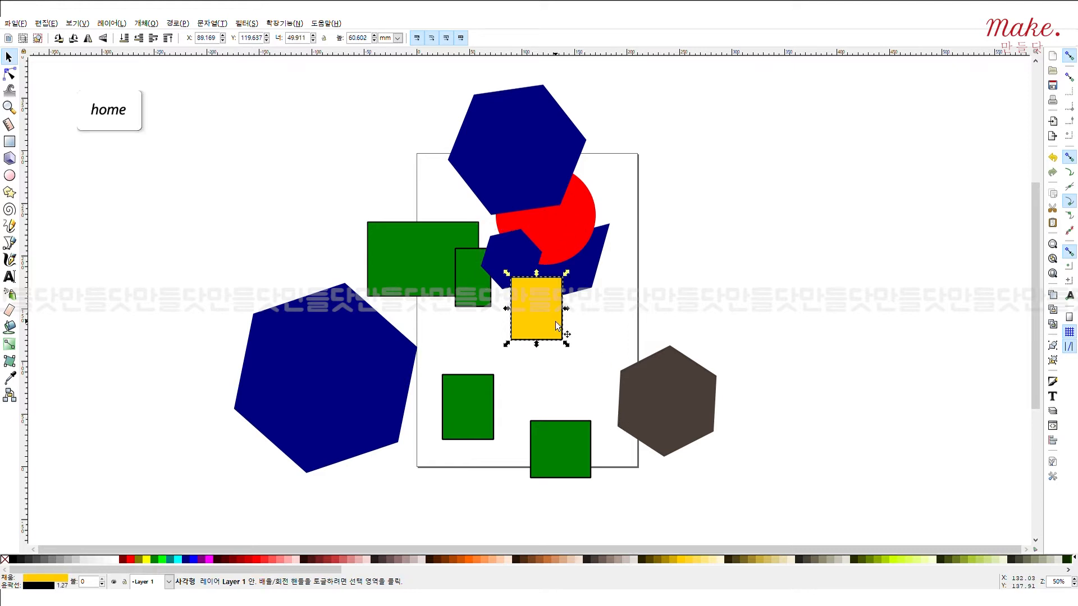
{"action": "key", "text": "End"}
{"action": "key", "text": "End"}
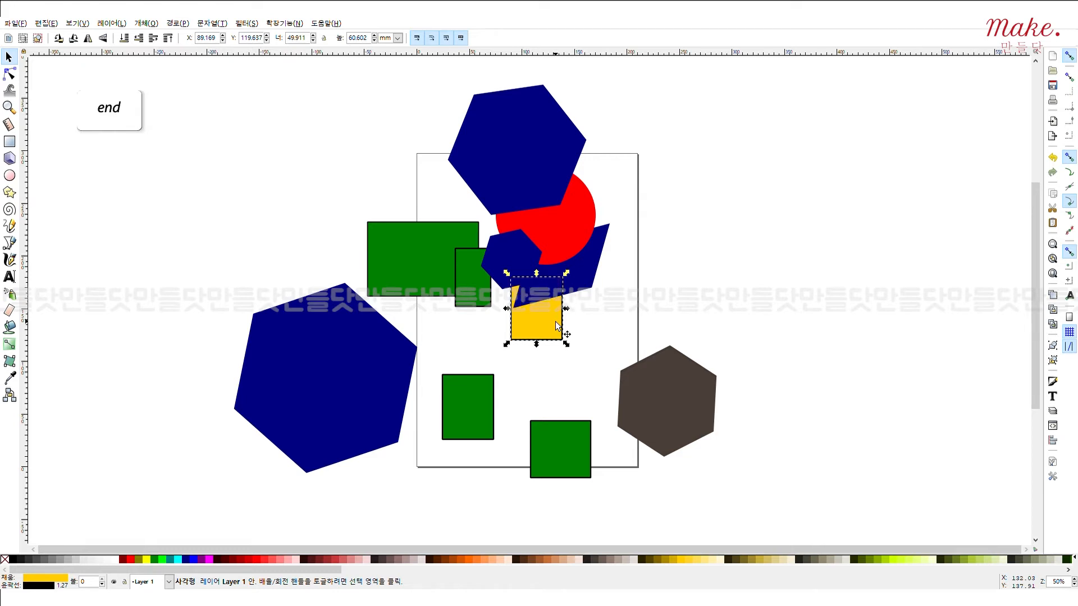
- Shift the yellow rectangle up and down through the stacking order one level at a time
{"action": "key", "text": "Page_Up"}
{"action": "key", "text": "Page_Up"}
{"action": "key", "text": "Page_Down"}
{"action": "key", "text": "Page_Down"}
{"action": "key", "text": "Page_Up"}
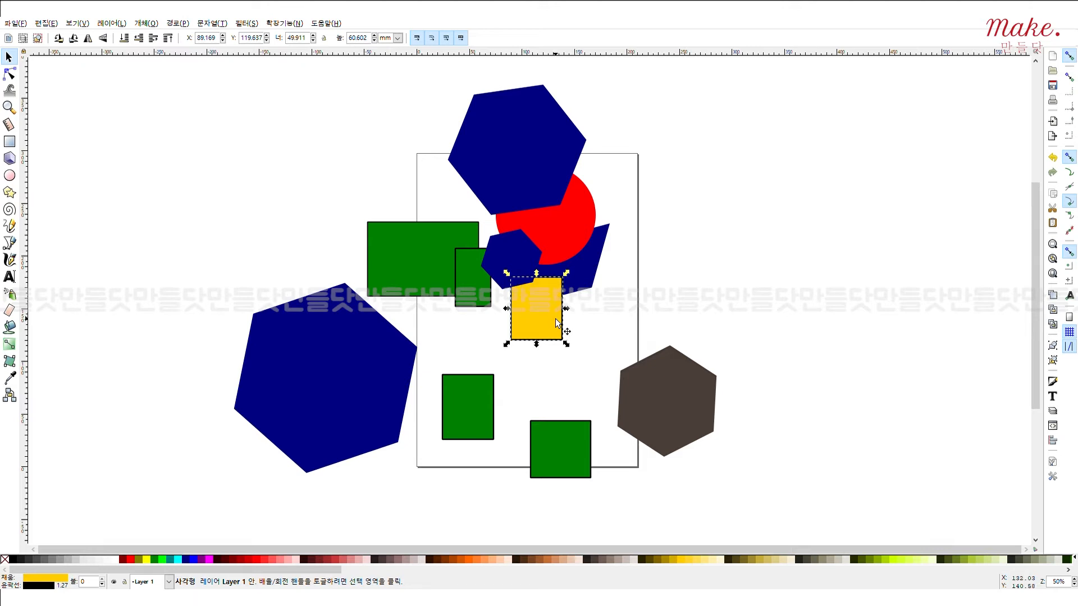
{"action": "key", "text": "Page_Down"}
- Lower the red circle level by level until it lies behind the small hexagon and the navy parallelogram
{"action": "left_click", "coordinate": [560, 213]}
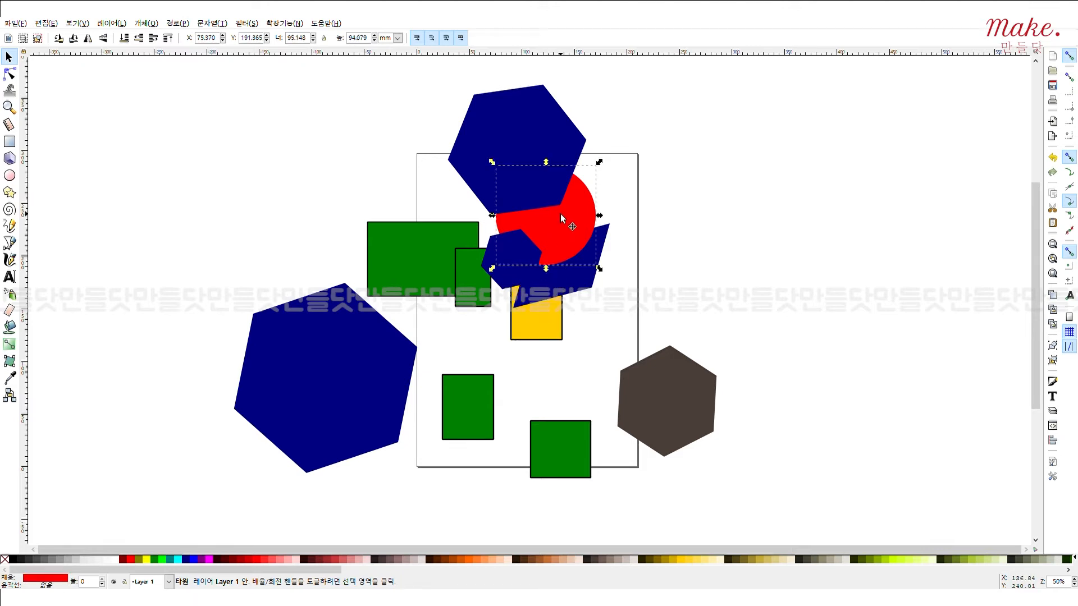
{"action": "key", "text": "Page_Down"}
{"action": "key", "text": "Page_Down"}
{"action": "key", "text": "Page_Down"}
{"action": "key", "text": "Page_Down"}
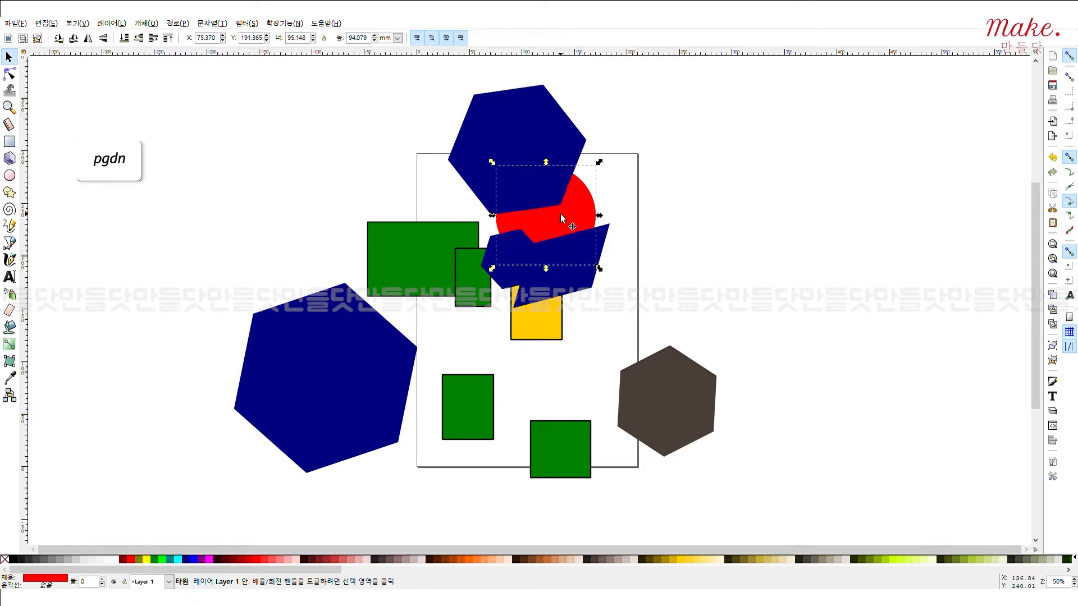
- Move the red circle up and down the stacking order level by level, and finish by sending it to the very front and very back
{"action": "key", "text": "Page_Up"}
{"action": "key", "text": "Page_Up"}
{"action": "key", "text": "Page_Up"}
{"action": "key", "text": "Page_Down"}
{"action": "key", "text": "Page_Down"}
{"action": "key", "text": "Page_Down"}
{"action": "key", "text": "Page_Up"}
{"action": "key", "text": "Page_Up"}
{"action": "key", "text": "Page_Up"}
{"action": "key", "text": "Page_Down"}
{"action": "key", "text": "Page_Down"}
{"action": "key", "text": "Page_Down"}
{"action": "key", "text": "Home"}
{"action": "key", "text": "End"}
- Select the two lower green rectangles and the brown hexagon together, and open the Align and Distribute options
{"action": "left_click_drag", "start_coordinate": [778, 529], "coordinate": [377, 320]}
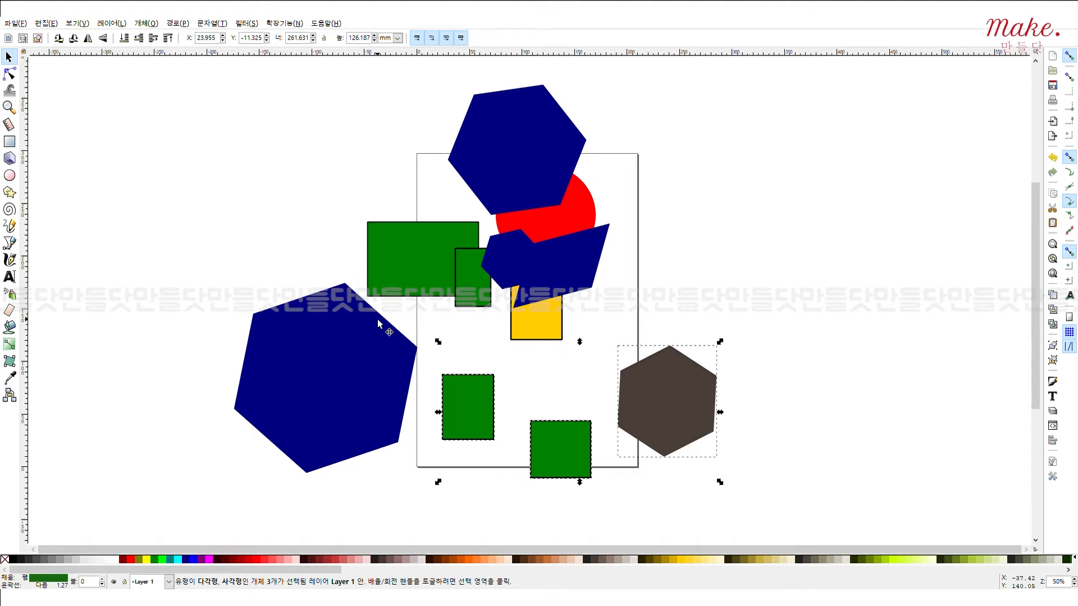
{"action": "left_click", "coordinate": [146, 23]}
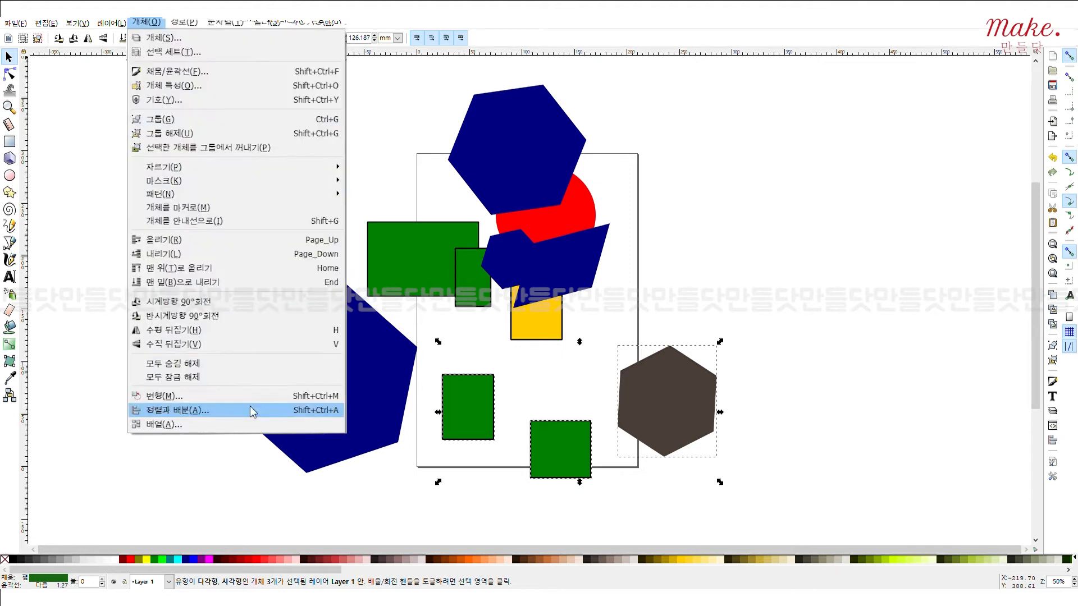
{"action": "left_click", "coordinate": [250, 410]}
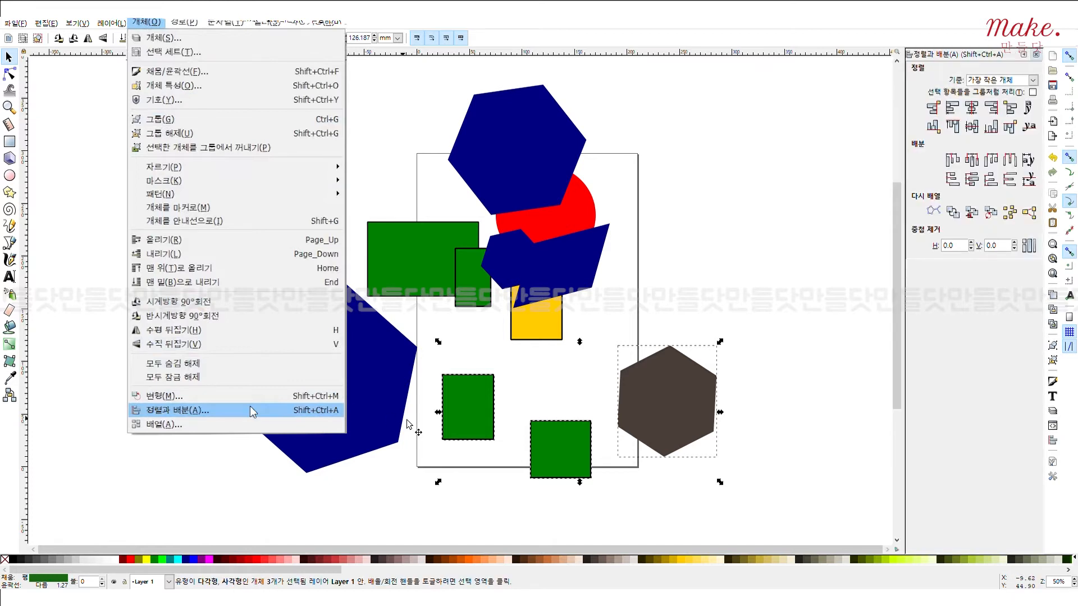
- Select the lower navy hexagon, wide green rectangle, lower green square and brown hexagon, and centre them on the horizontal axis relative to the smallest object
{"action": "left_click_drag", "start_coordinate": [794, 510], "coordinate": [402, 316]}
{"action": "left_click", "coordinate": [484, 372]}
{"action": "left_click", "coordinate": [373, 392]}
{"action": "left_click", "coordinate": [413, 268], "text": "shift"}
{"action": "left_click", "coordinate": [570, 438], "text": "shift"}
{"action": "left_click", "coordinate": [653, 402], "text": "shift"}
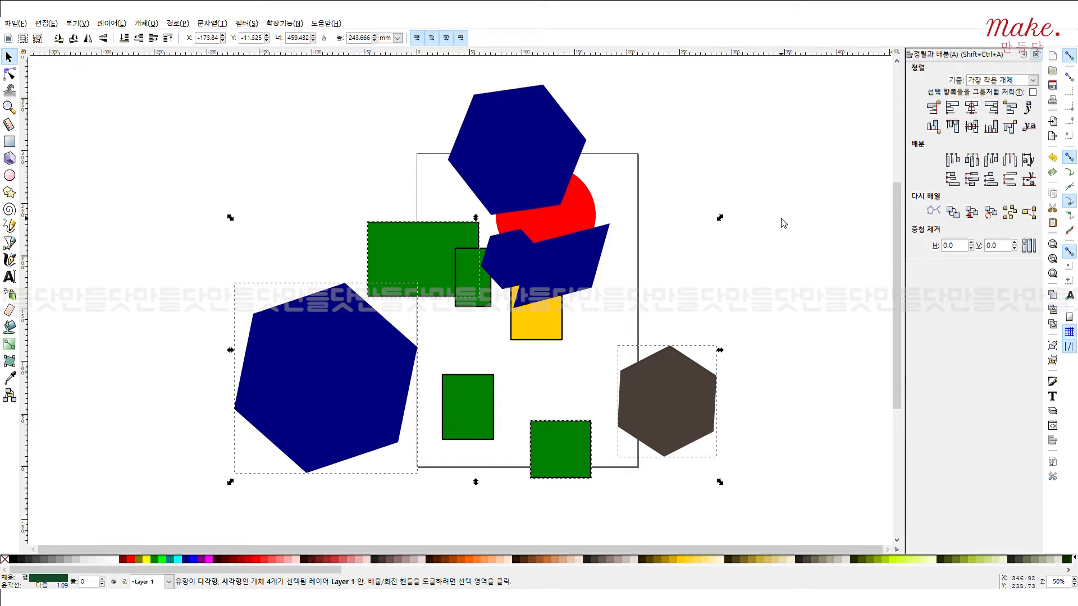
{"action": "left_click", "coordinate": [972, 128]}
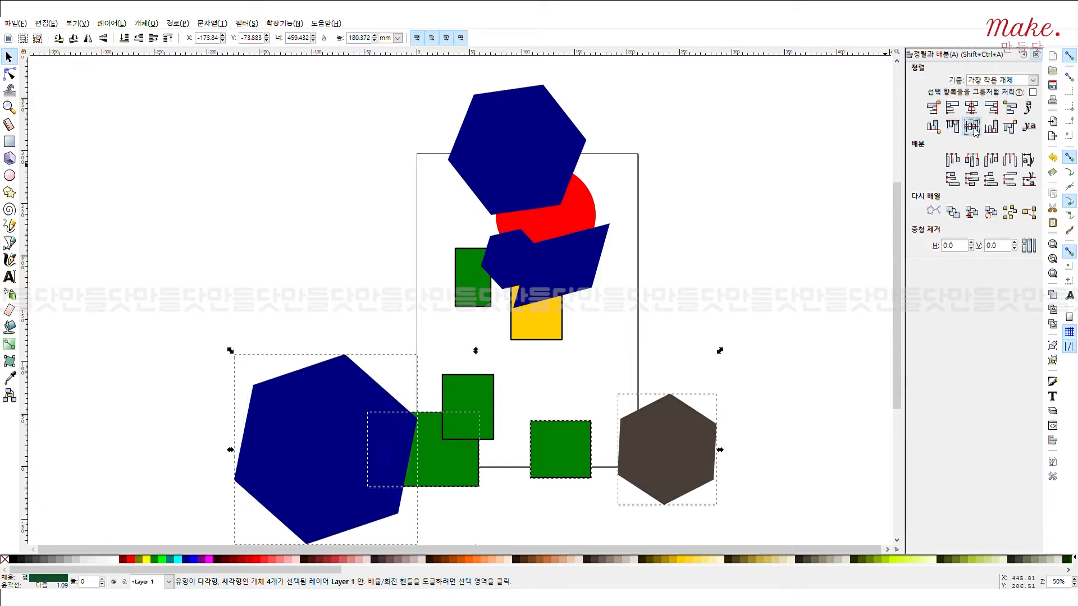
- Try centring the four selected shapes on the vertical axis, undo it, and distribute them with equal horizontal gaps instead
{"action": "left_click", "coordinate": [975, 109]}
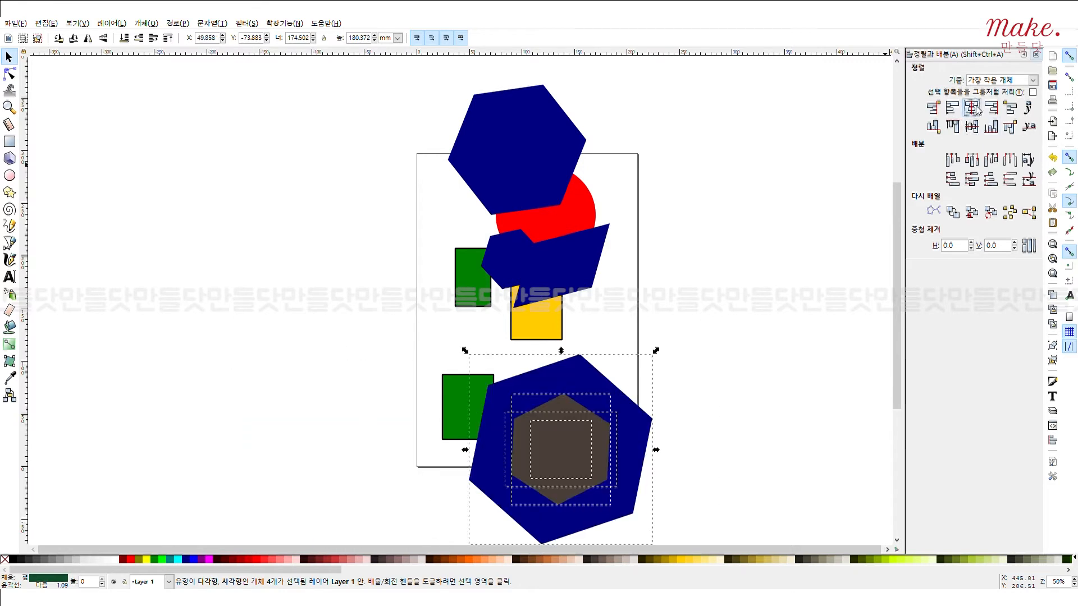
{"action": "left_click", "coordinate": [991, 160]}
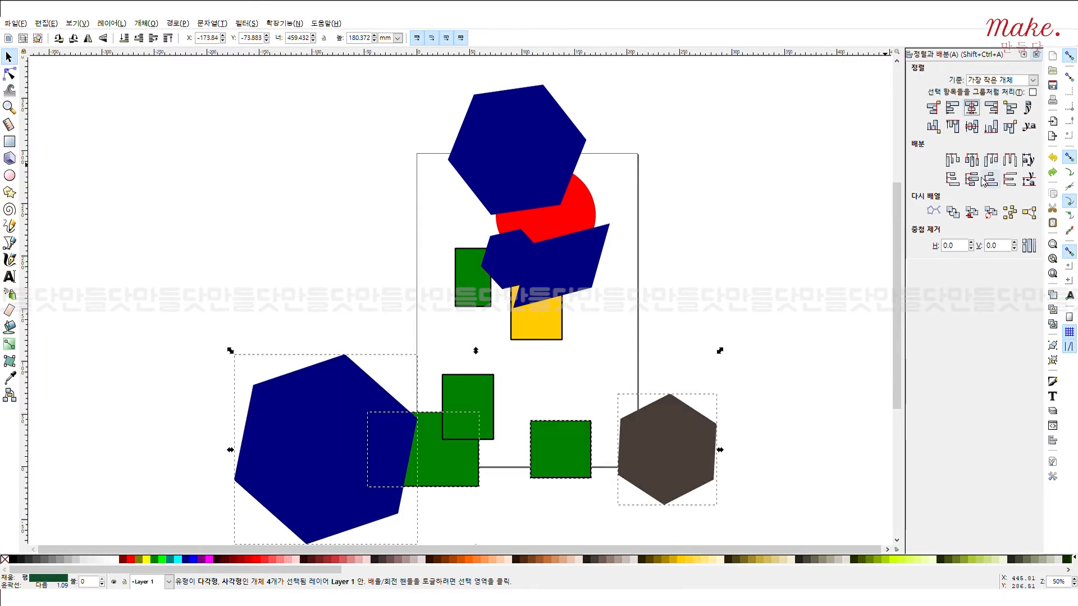
{"action": "left_click", "coordinate": [1010, 160]}
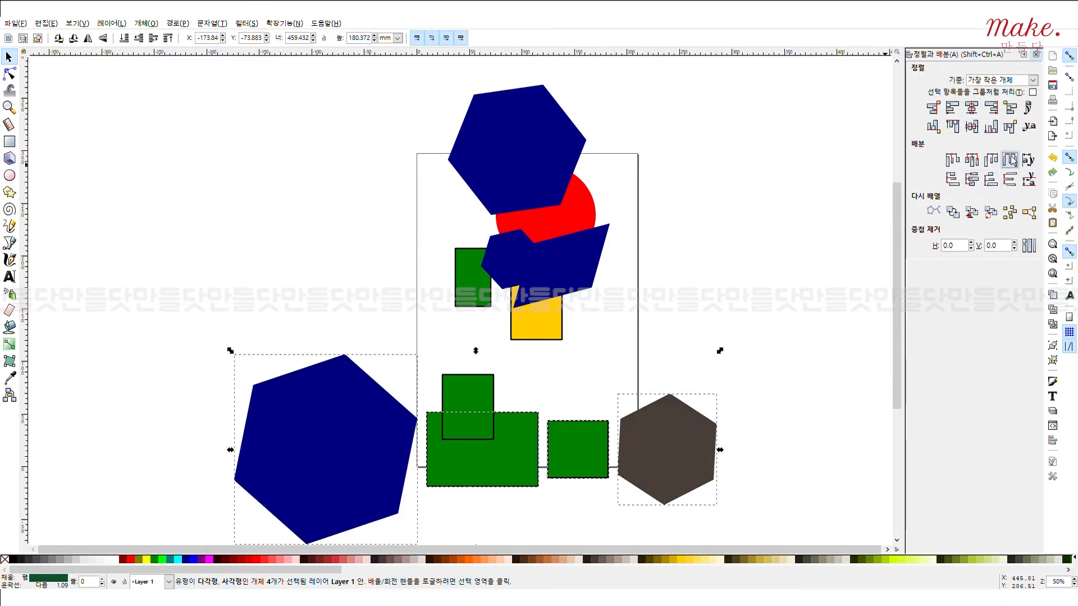
{"action": "left_click", "coordinate": [771, 355]}
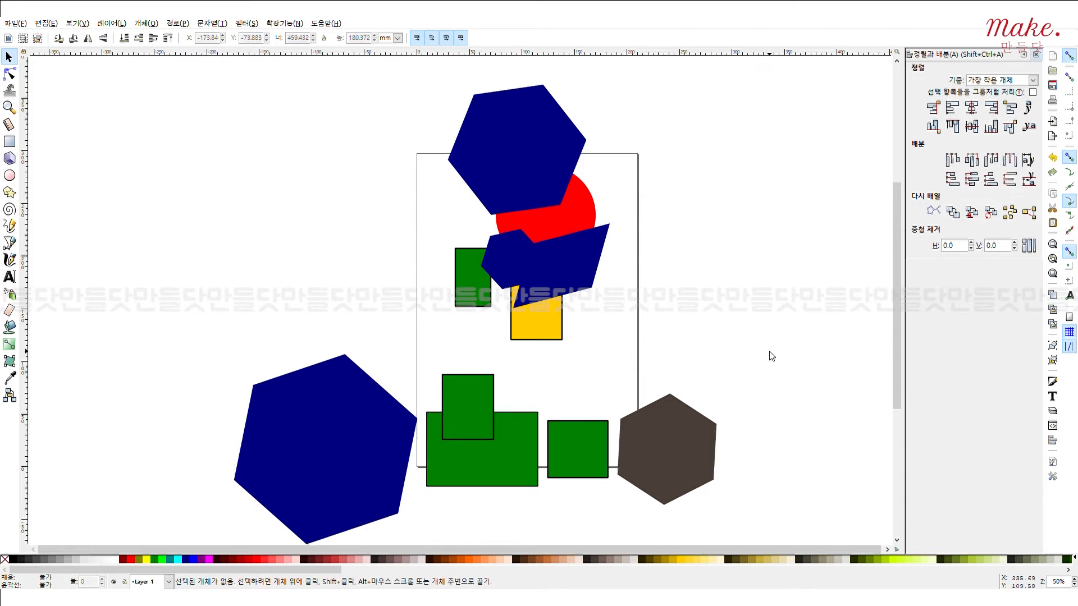
- Add the text "만들마루 장비교육 레이저 커터" in 30 pt sans-serif below the yellow rectangle
{"action": "left_click", "coordinate": [9, 278]}
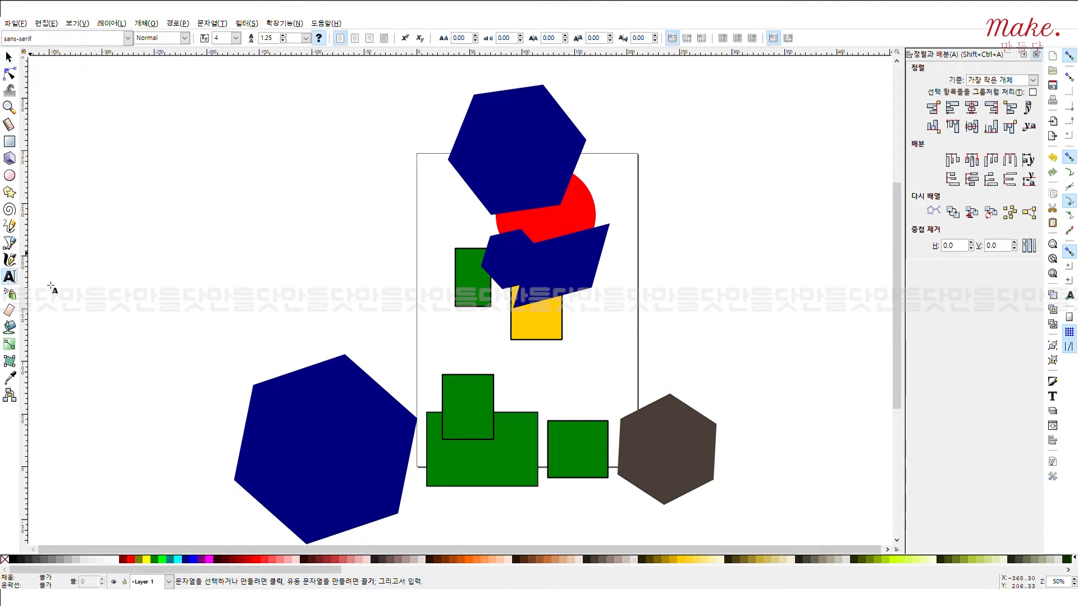
{"action": "left_click", "coordinate": [546, 367]}
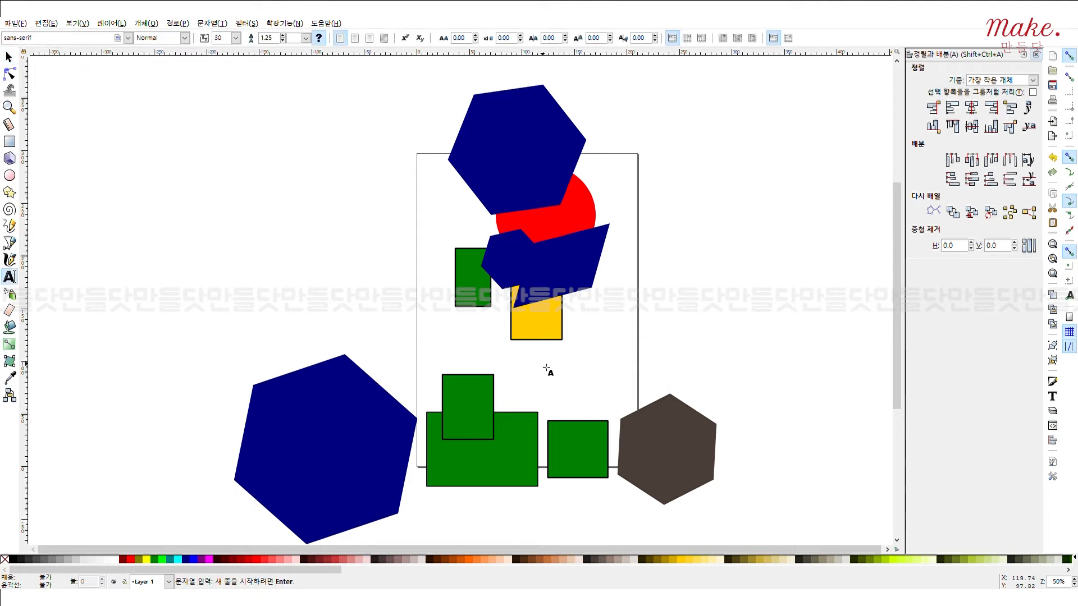
{"action": "type", "text": "만"}
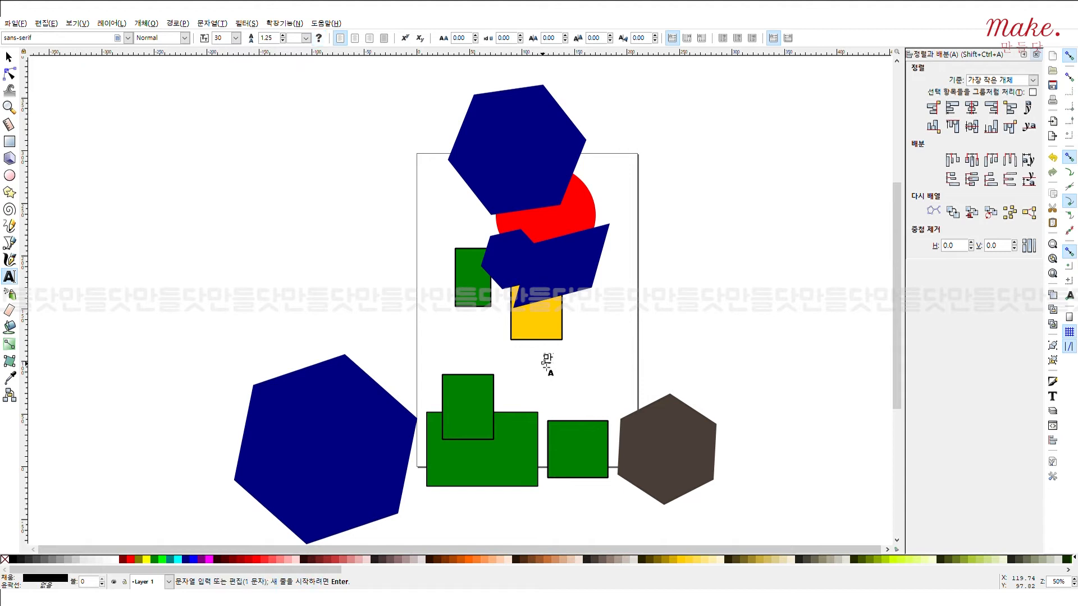
{"action": "type", "text": "들마루 장비[교육"}
{"action": "type", "text": " 레이저 캐"}
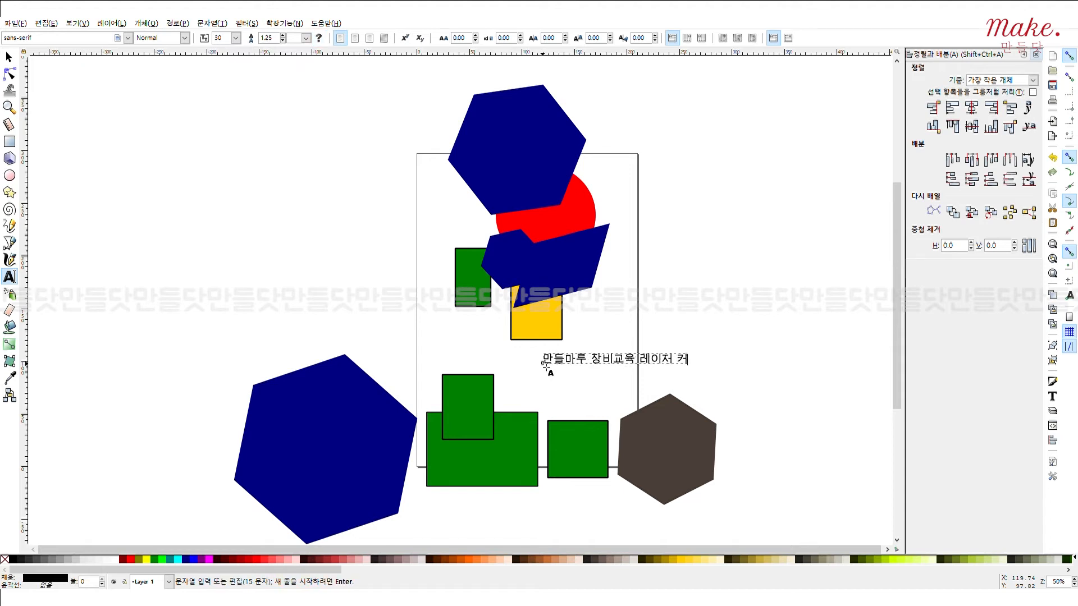
{"action": "type", "text": "터"}
{"action": "left_click", "coordinate": [9, 56]}
- Set the text's font to Noto Sans CJK KR and shift the text left to about X 64, Y 99 mm
{"action": "left_click", "coordinate": [212, 23]}
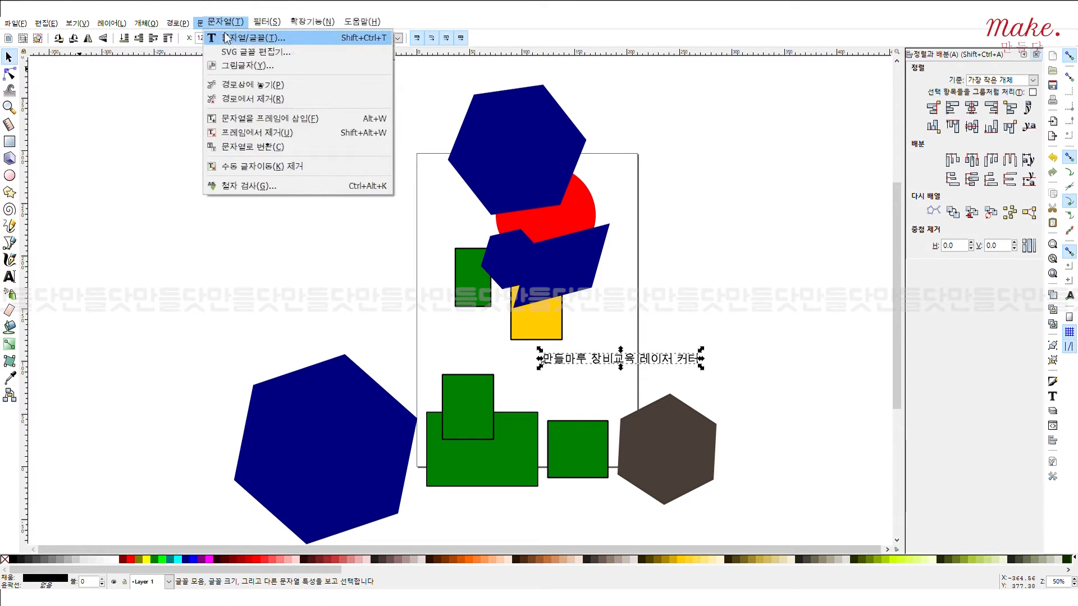
{"action": "left_click", "coordinate": [224, 38]}
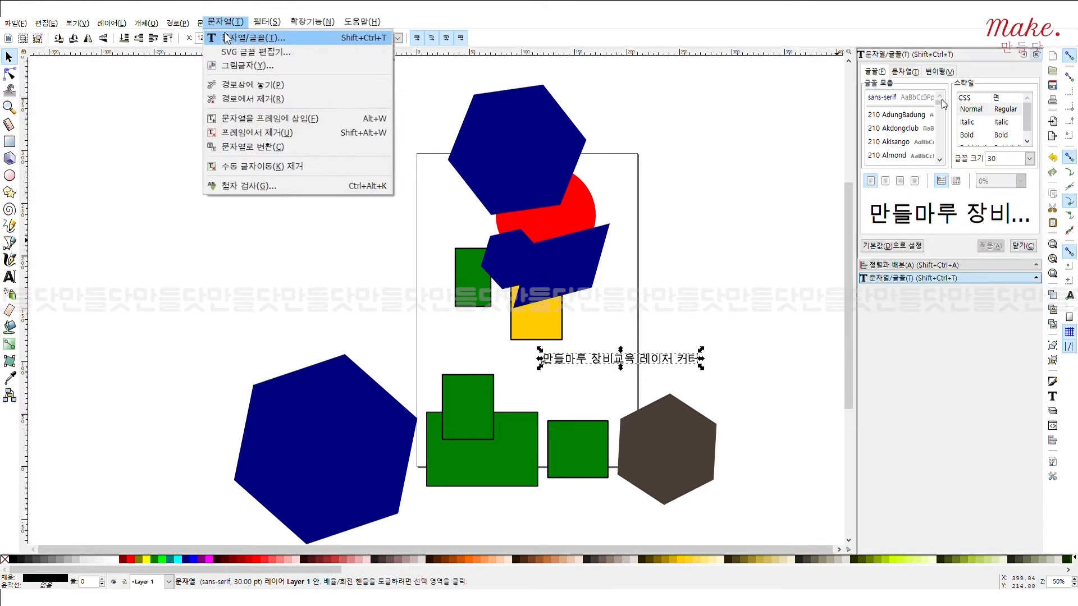
{"action": "left_click_drag", "start_coordinate": [939, 104], "coordinate": [948, 146]}
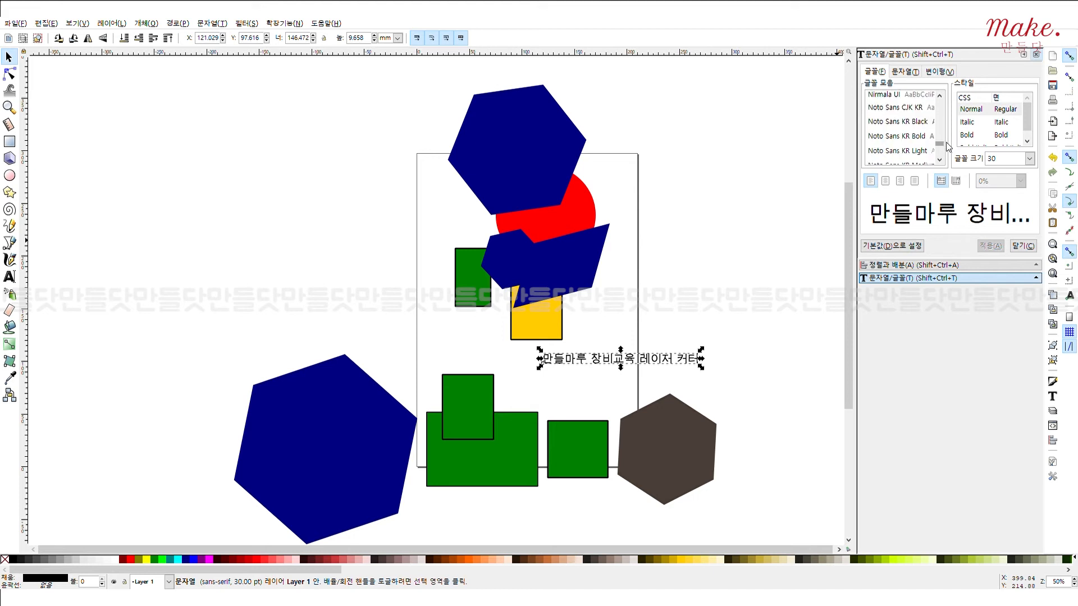
{"action": "left_click", "coordinate": [924, 108]}
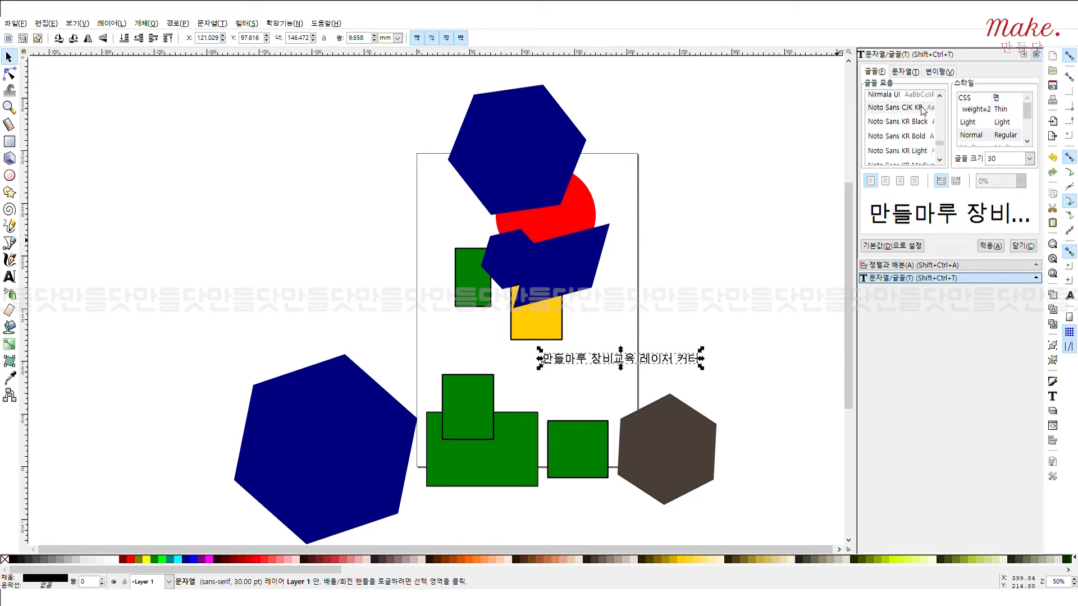
{"action": "left_click", "coordinate": [1001, 245]}
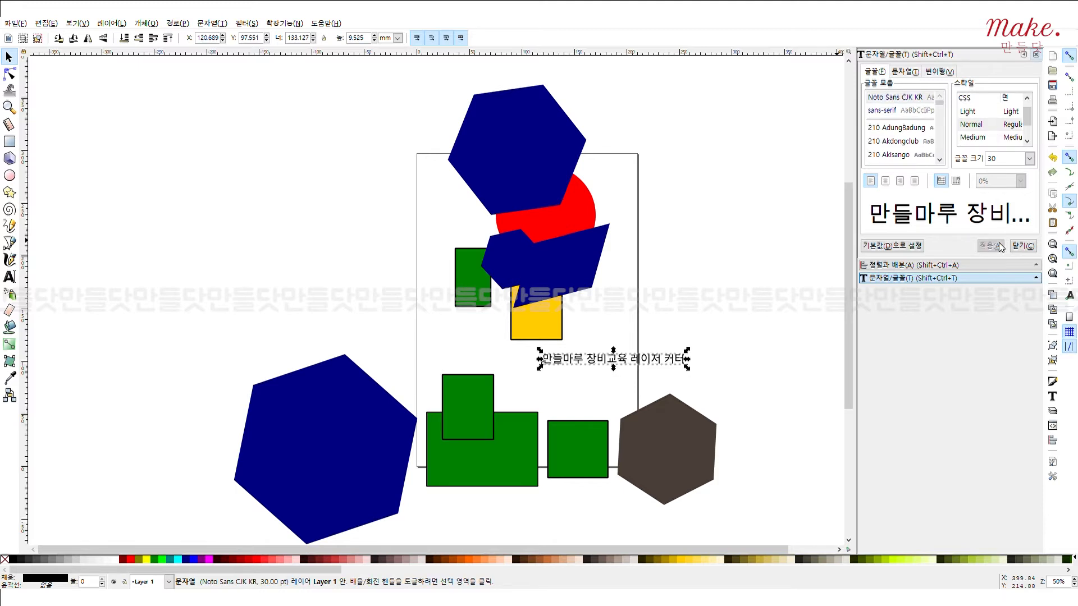
{"action": "left_click_drag", "start_coordinate": [654, 359], "coordinate": [592, 358]}
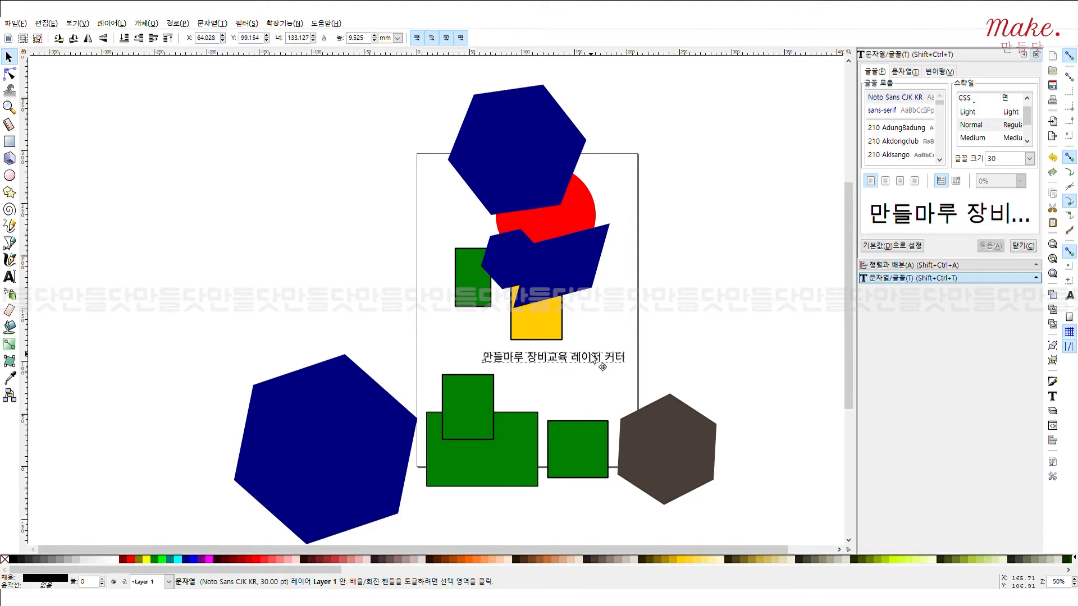
{"action": "left_click", "coordinate": [698, 299]}
- Open the existing template drawing with the front panel (앞판) and back panel (뒷판) outlines
{"action": "left_click", "coordinate": [19, 23]}
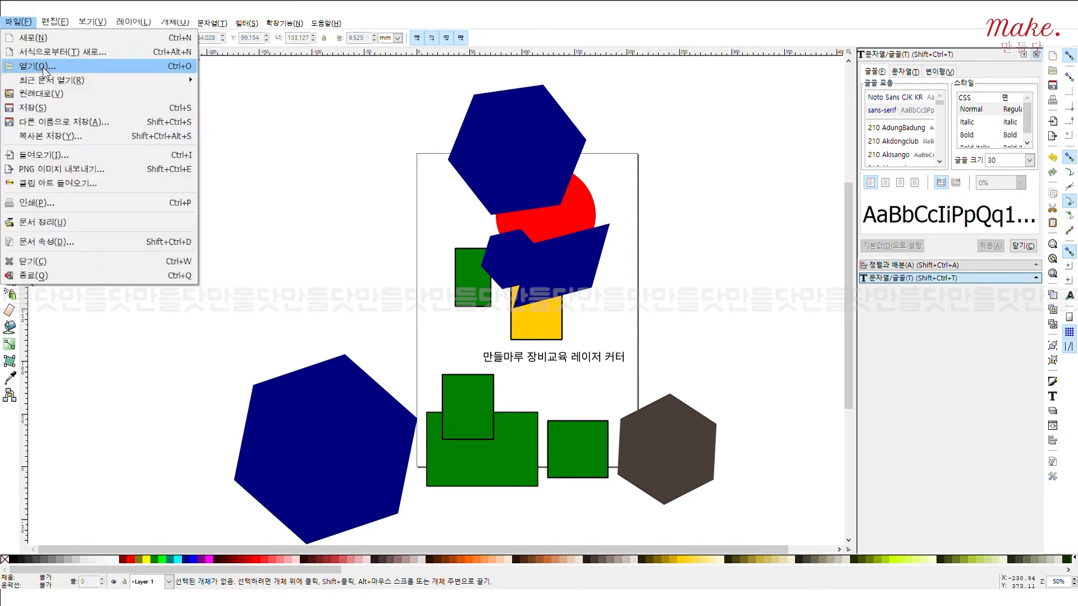
{"action": "left_click", "coordinate": [43, 69]}
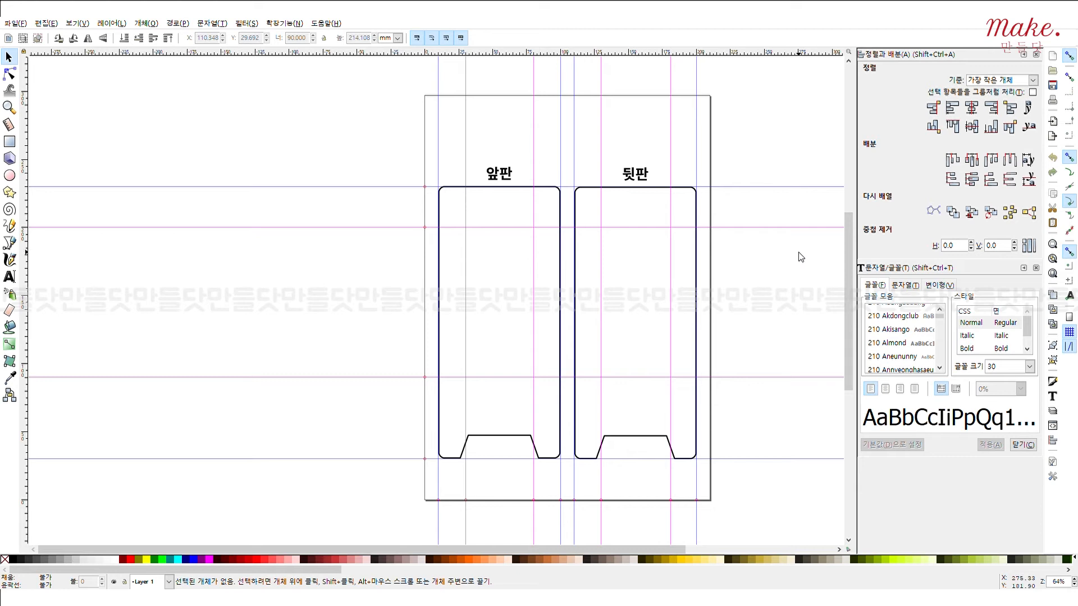
- Inspect the position settings of the upper pink and the uppermost blue horizontal guides
{"action": "double_click", "coordinate": [380, 228]}
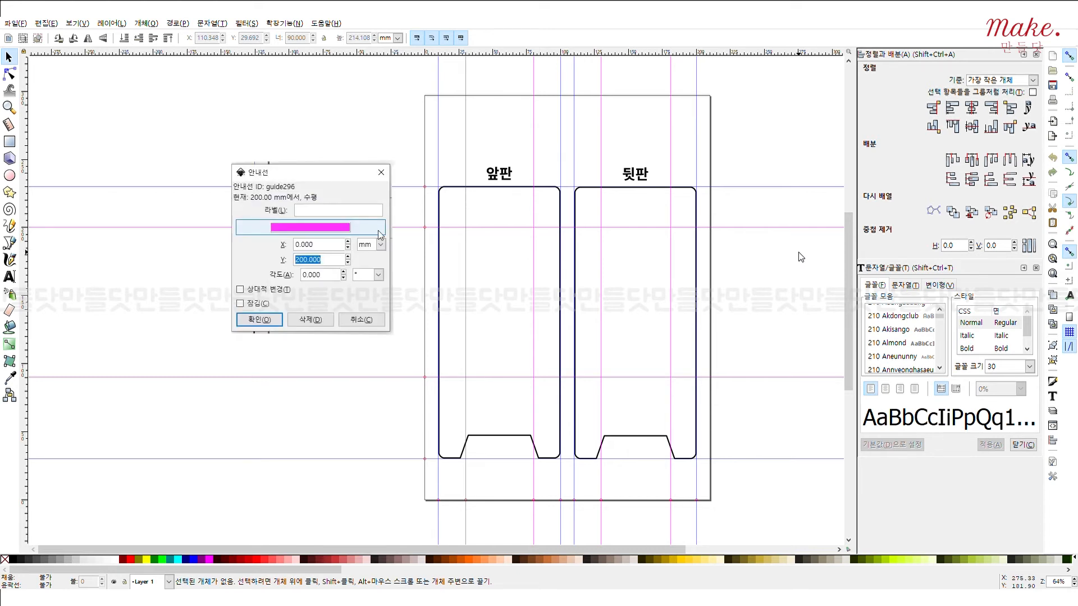
{"action": "key", "text": "Escape"}
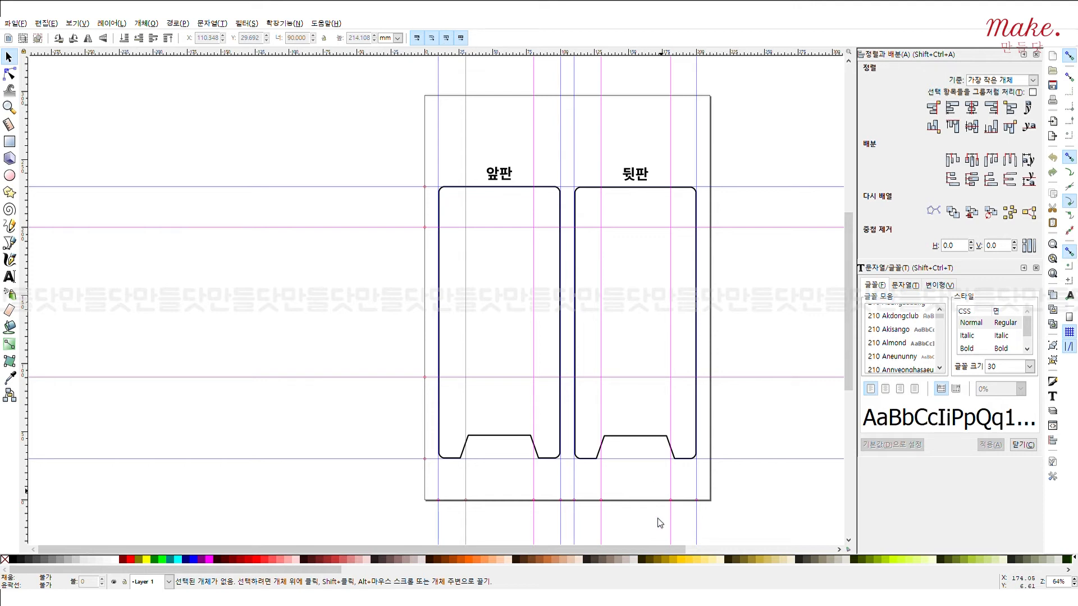
{"action": "double_click", "coordinate": [258, 187]}
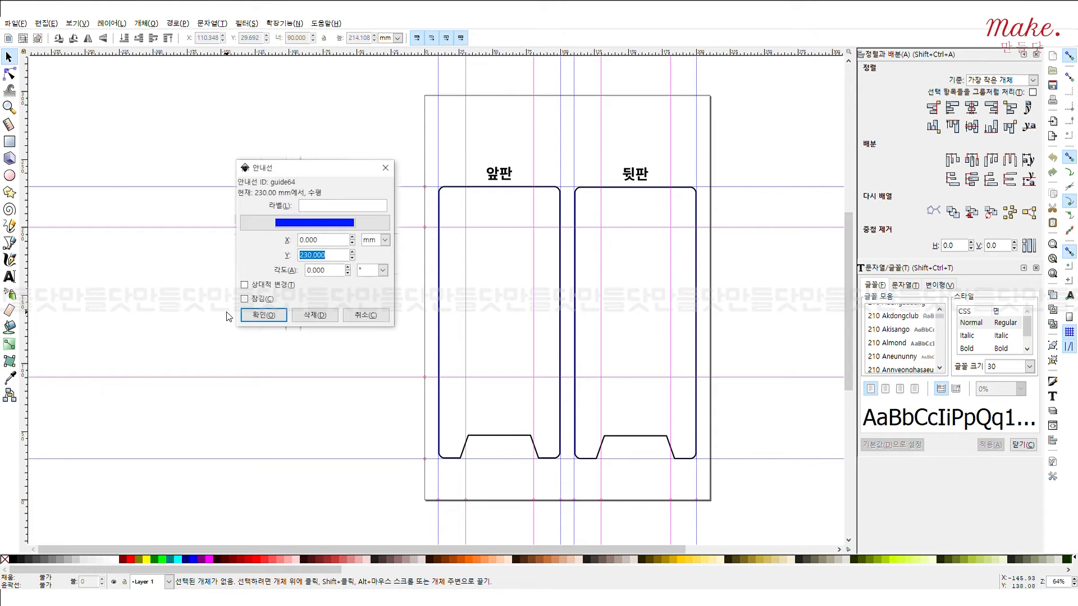
{"action": "key", "text": "Return"}
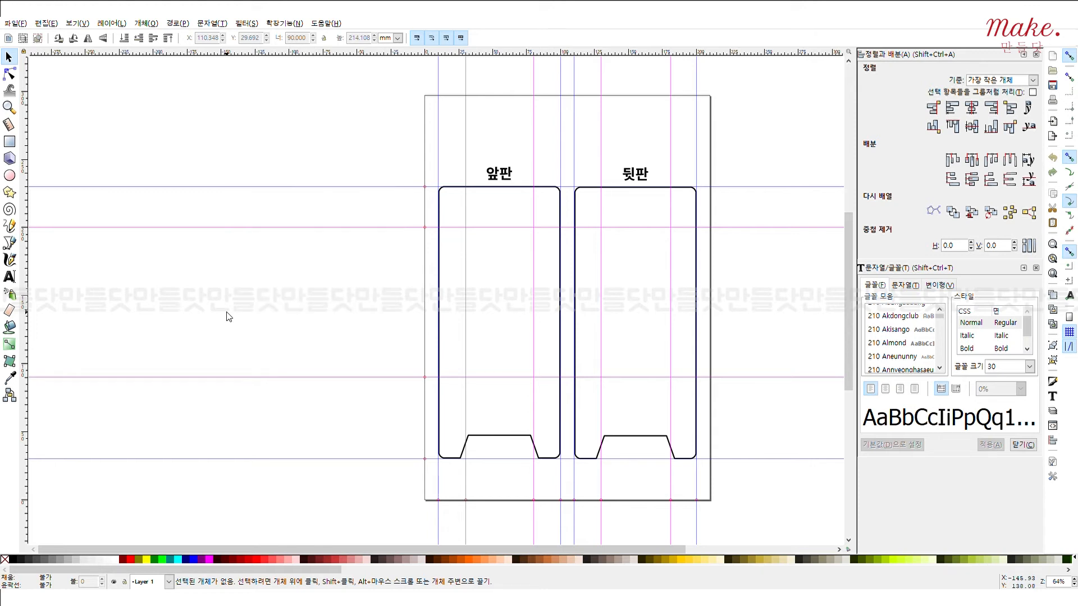
- Try scaling the two laser-cutter icons beside the page down together, and undo the resize
{"action": "left_click_drag", "start_coordinate": [363, 289], "coordinate": [362, 276]}
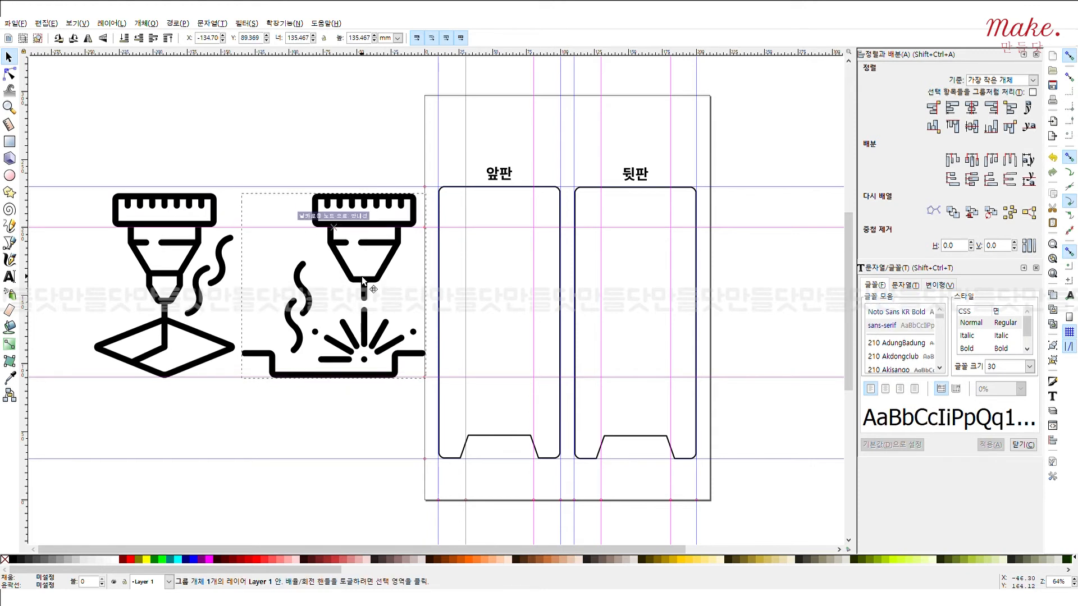
{"action": "left_click", "coordinate": [198, 289], "text": "shift"}
{"action": "left_click_drag", "start_coordinate": [428, 383], "coordinate": [224, 280]}
{"action": "key", "text": "ctrl+z"}
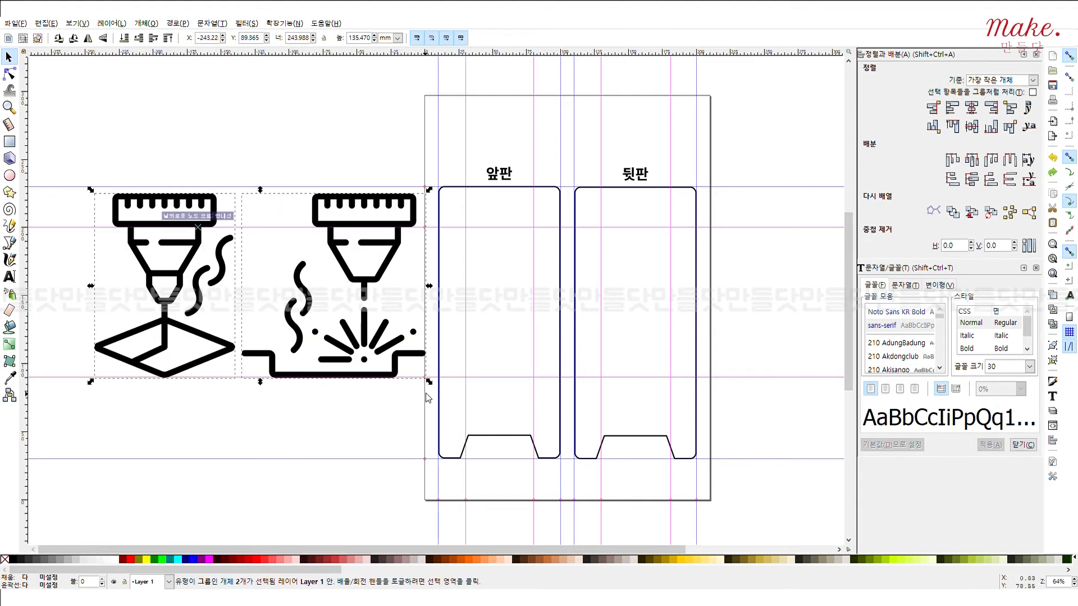
- Select both laser-cutter icons again and shrink them together toward their upper-left corner
{"action": "left_click", "coordinate": [153, 247]}
{"action": "left_click", "coordinate": [346, 240], "text": "shift"}
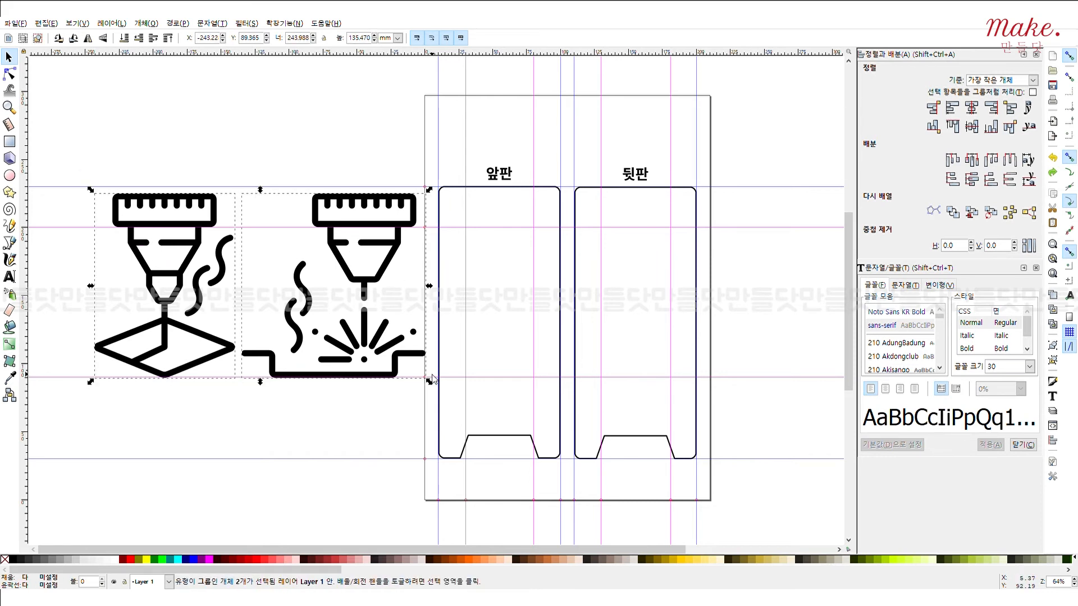
{"action": "left_click_drag", "start_coordinate": [429, 382], "coordinate": [366, 354]}
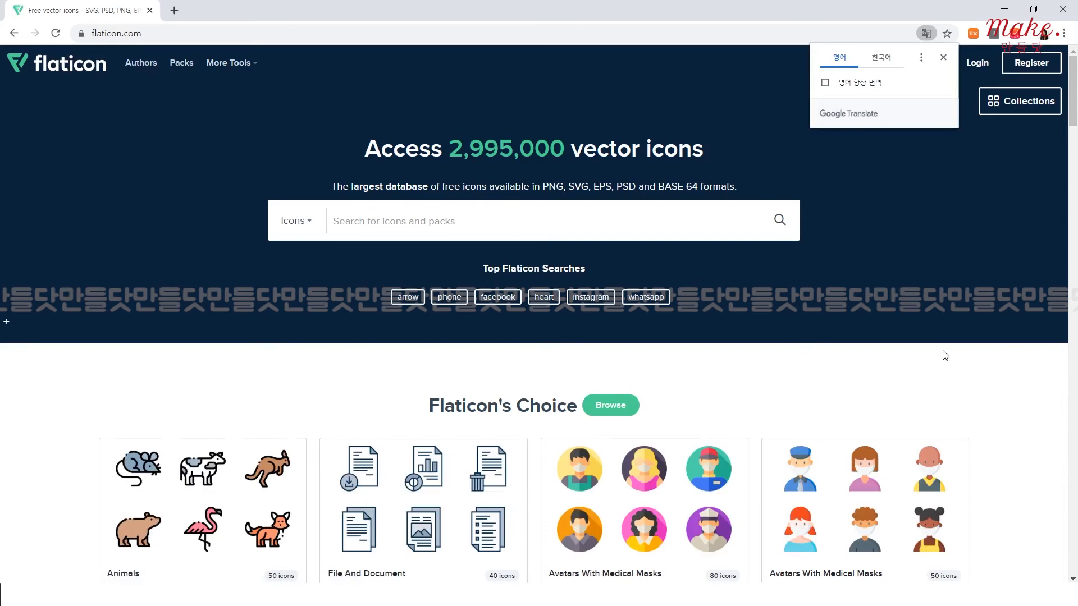
- Switch to the Flaticon website, search its icons for "coffee" and filter them by the Free license
{"action": "left_click", "coordinate": [504, 231]}
{"action": "type", "text": "coffee"}
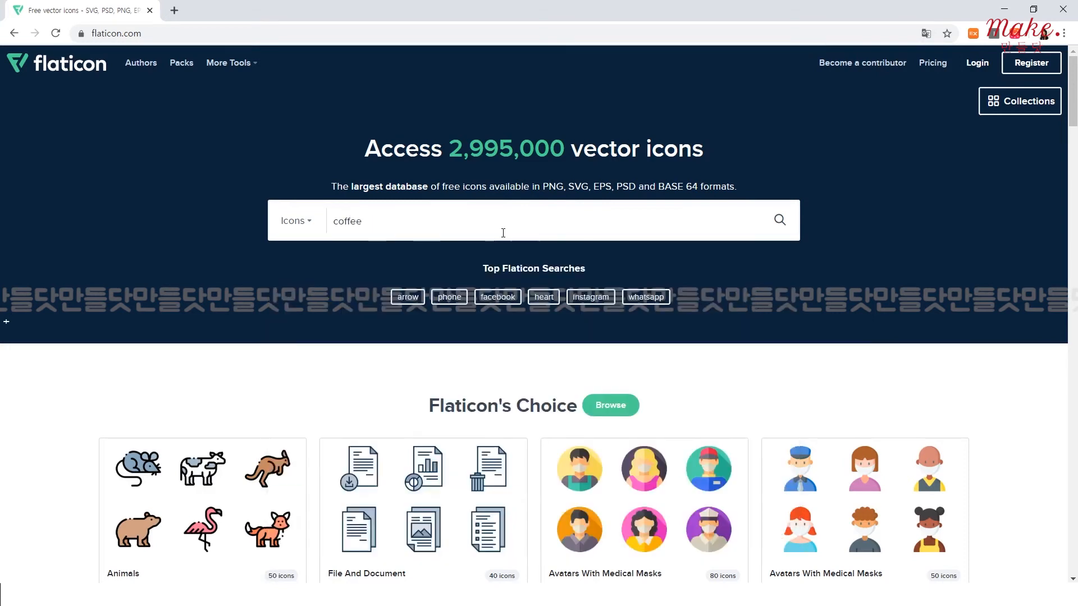
{"action": "key", "text": "Return"}
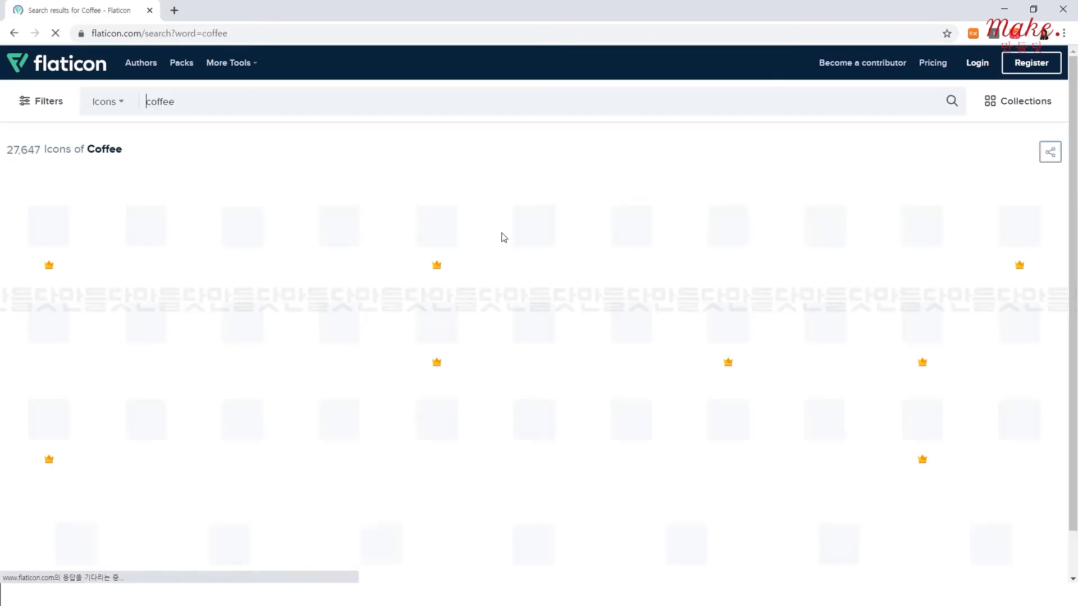
{"action": "left_click", "coordinate": [35, 103]}
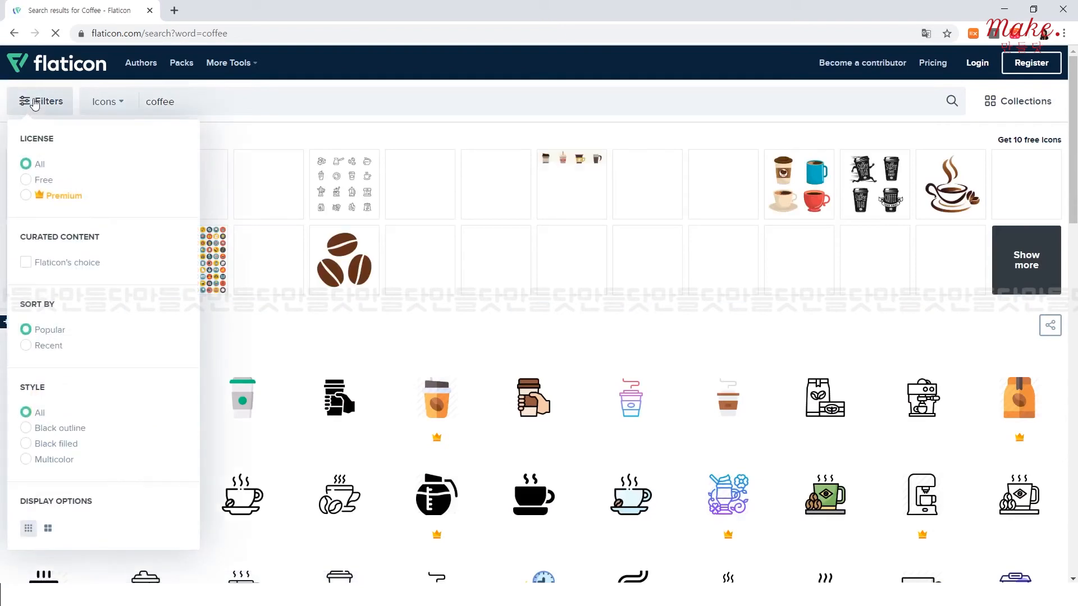
{"action": "left_click", "coordinate": [37, 179]}
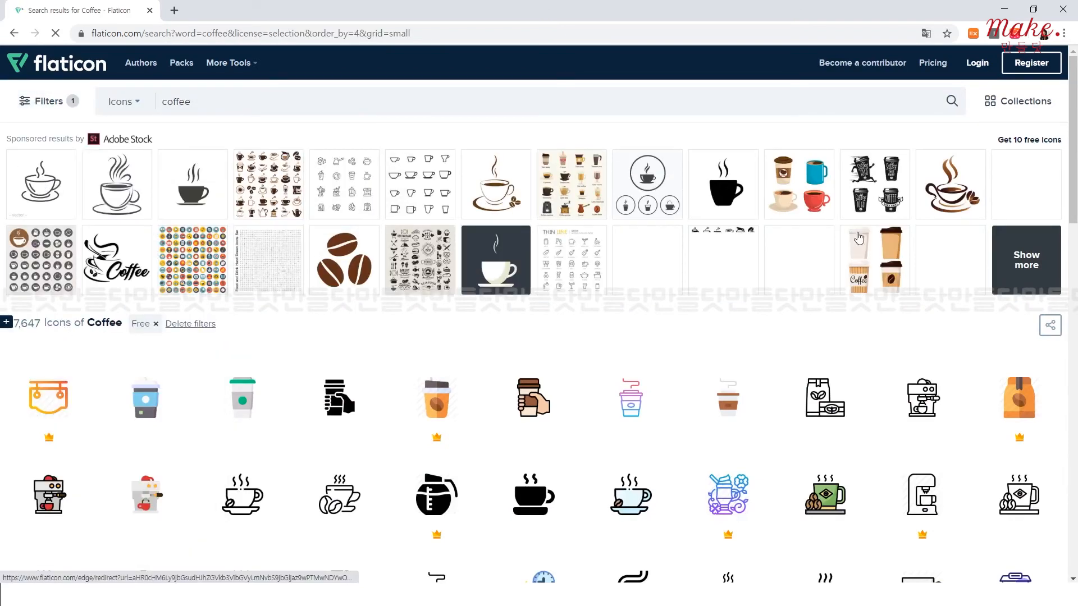
- Browse the free coffee icons and open the details of the black three-bean Coffee Beans icon
{"action": "scroll", "coordinate": [842, 320], "scroll_direction": "down", "scroll_amount": 2}
{"action": "scroll", "coordinate": [879, 319], "scroll_direction": "down", "scroll_amount": 2}
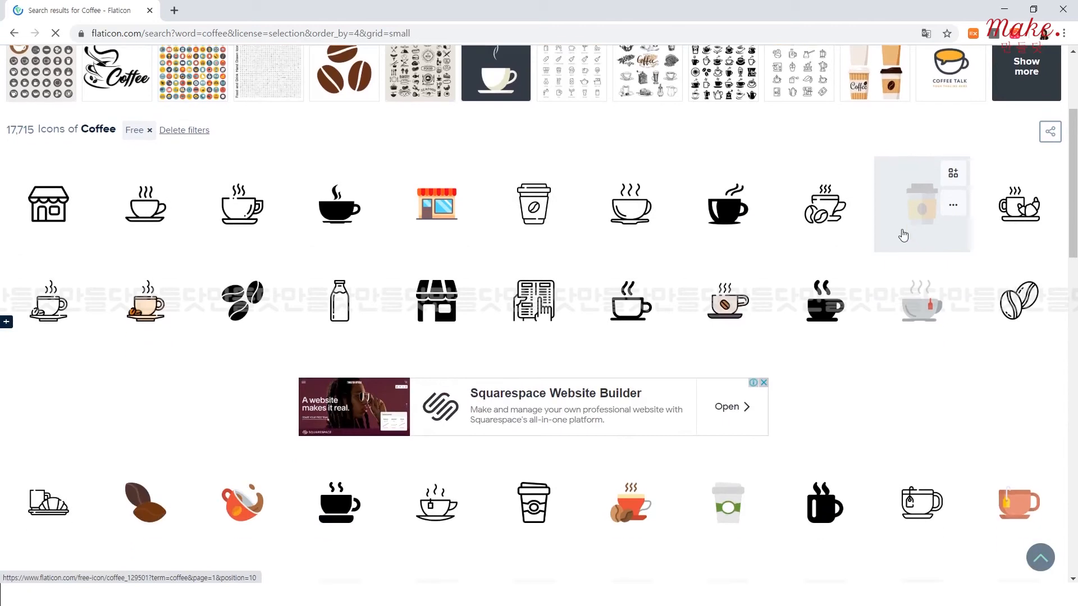
{"action": "left_click", "coordinate": [234, 325]}
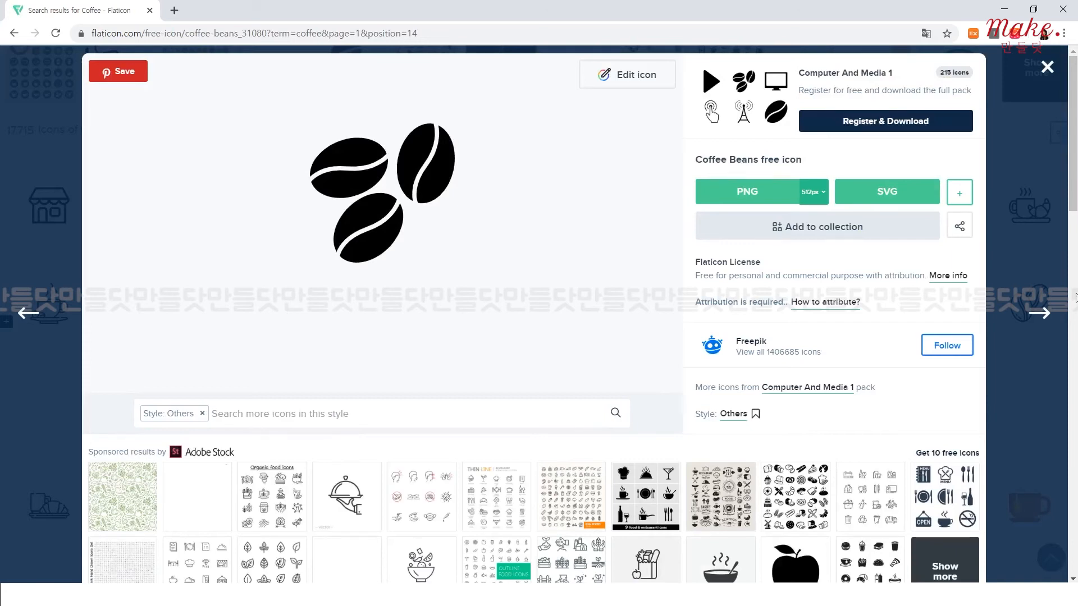
- Download the Coffee Beans icon as an SVG using the free download option
{"action": "left_click", "coordinate": [924, 191]}
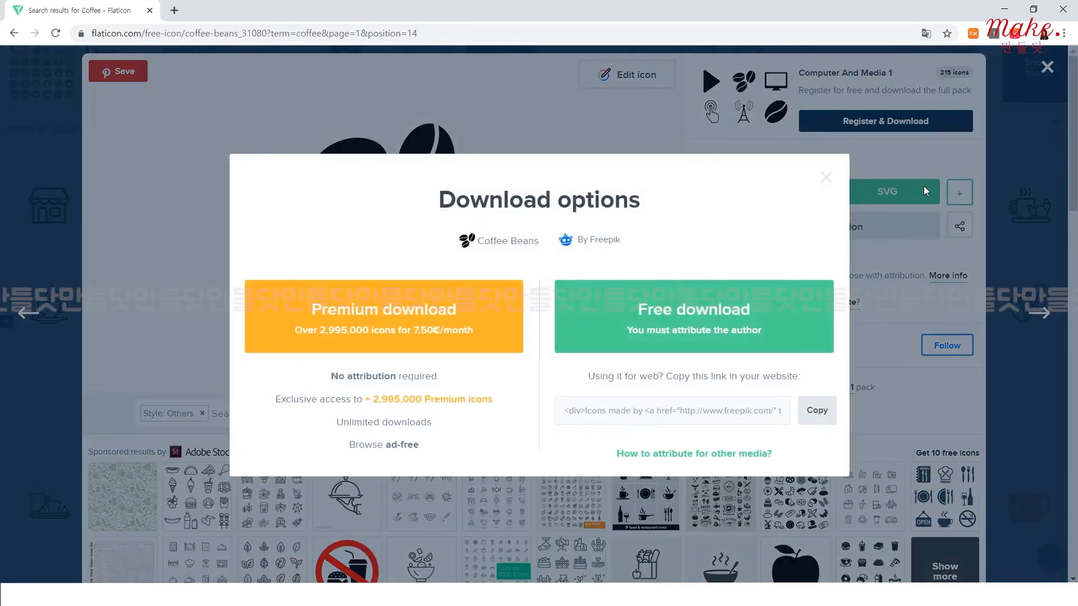
{"action": "left_click", "coordinate": [651, 306]}
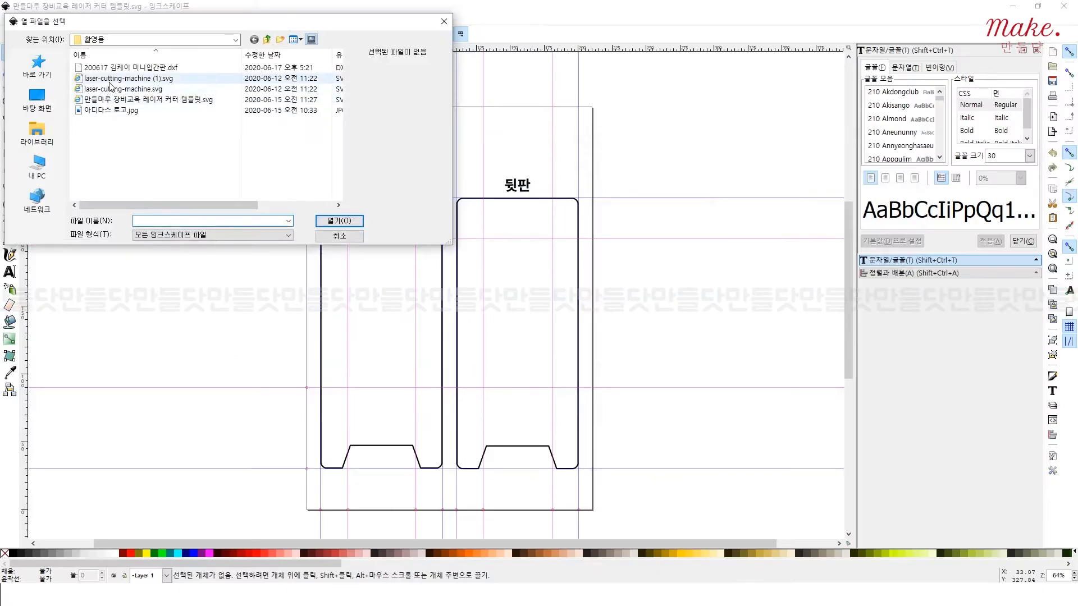
- Switch to Inkscape, open laser-cutting-machine (1).svg and copy its complete icon into the panel template beside the page
{"action": "double_click", "coordinate": [115, 78]}
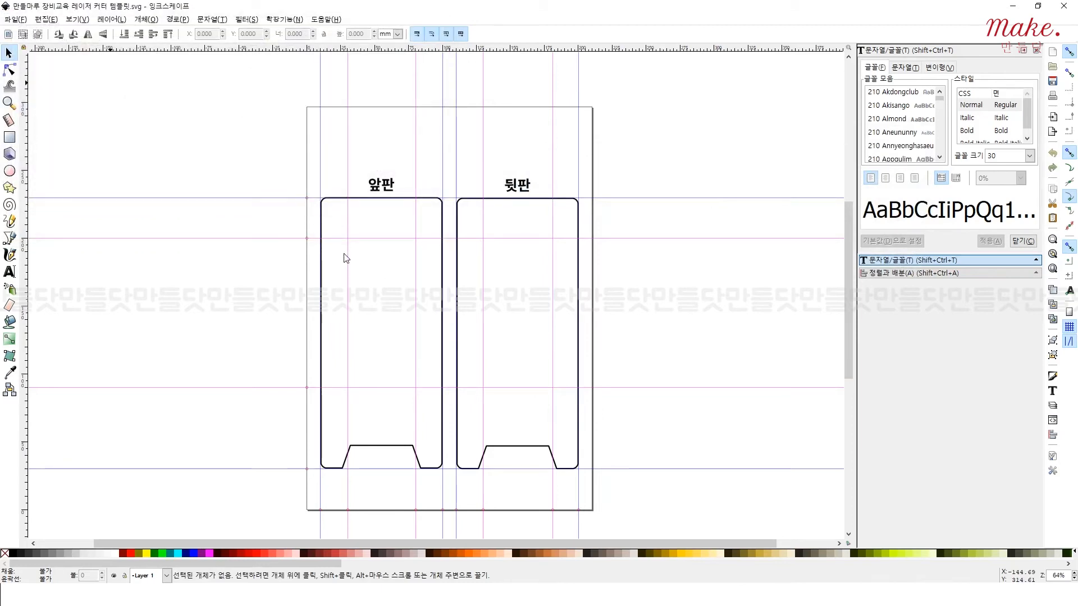
{"action": "key", "text": "ctrl+a"}
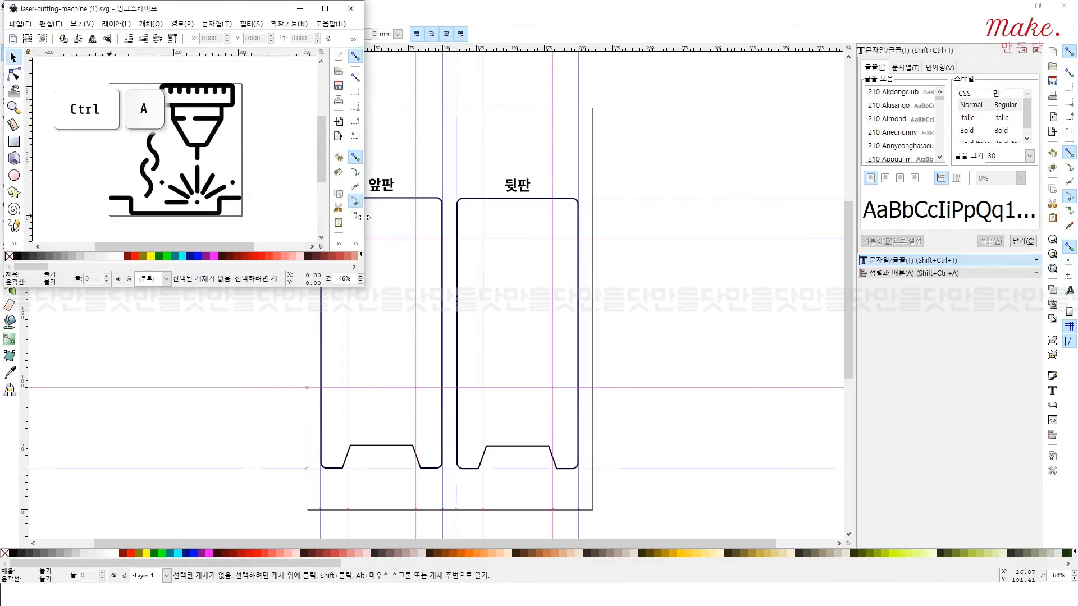
{"action": "key", "text": "ctrl+c"}
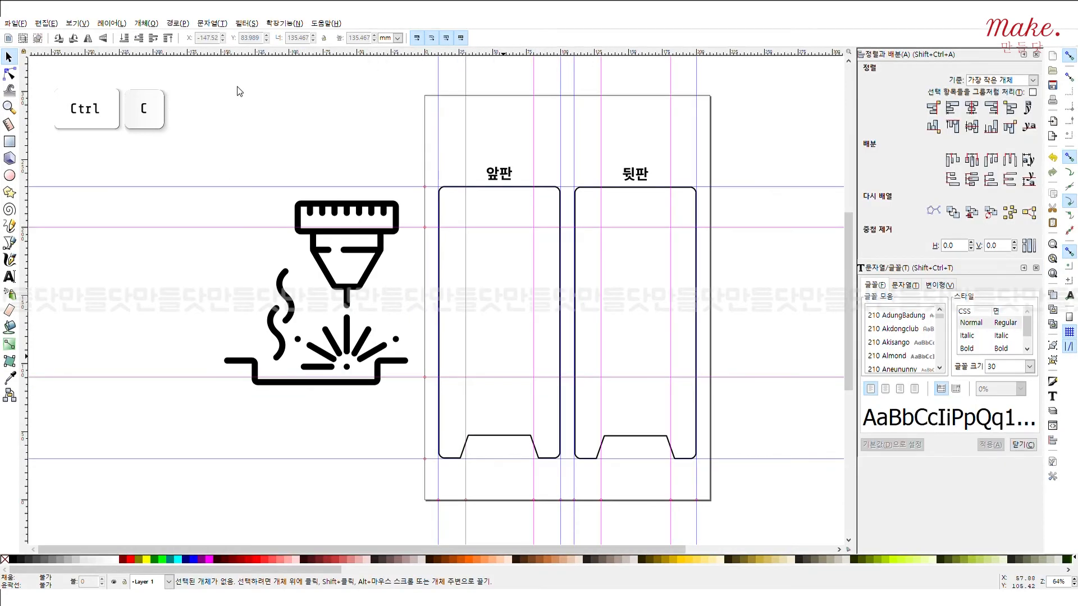
{"action": "key", "text": "ctrl+v"}
{"action": "left_click", "coordinate": [16, 23]}
{"action": "left_click", "coordinate": [419, 119]}
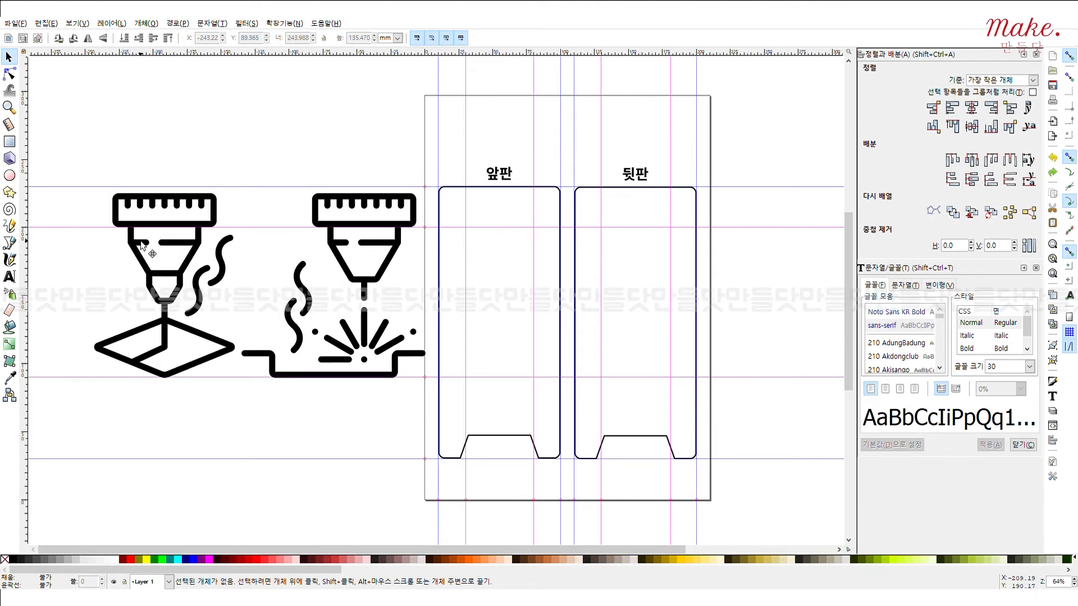
- Scale the two laser-cutter icons beside the page down together, keeping their upper-left corner in place
{"action": "left_click", "coordinate": [147, 243]}
{"action": "left_click", "coordinate": [346, 243], "text": "shift"}
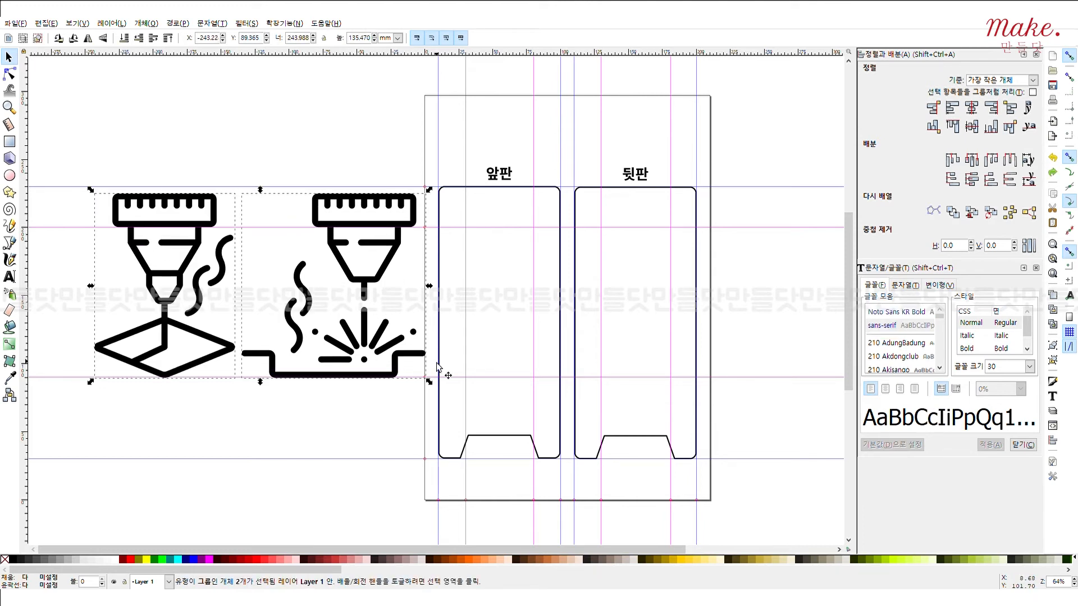
{"action": "left_click_drag", "start_coordinate": [429, 382], "coordinate": [368, 355]}
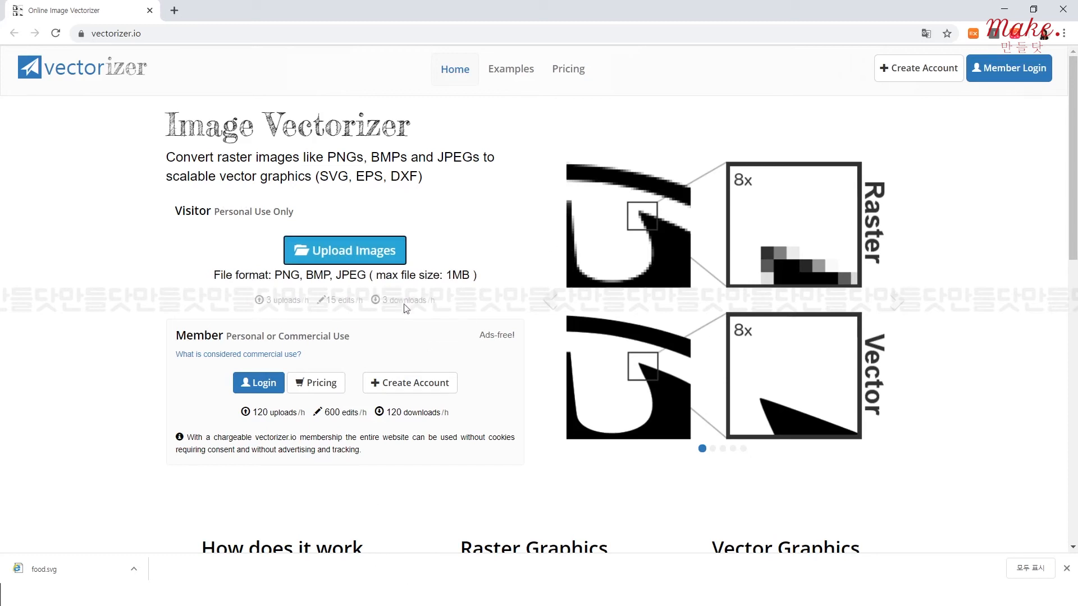
- Switch to vectorizer.io, accept advertisements for personal use, and upload the adidas logo image for conversion to SVG
{"action": "left_click", "coordinate": [386, 257]}
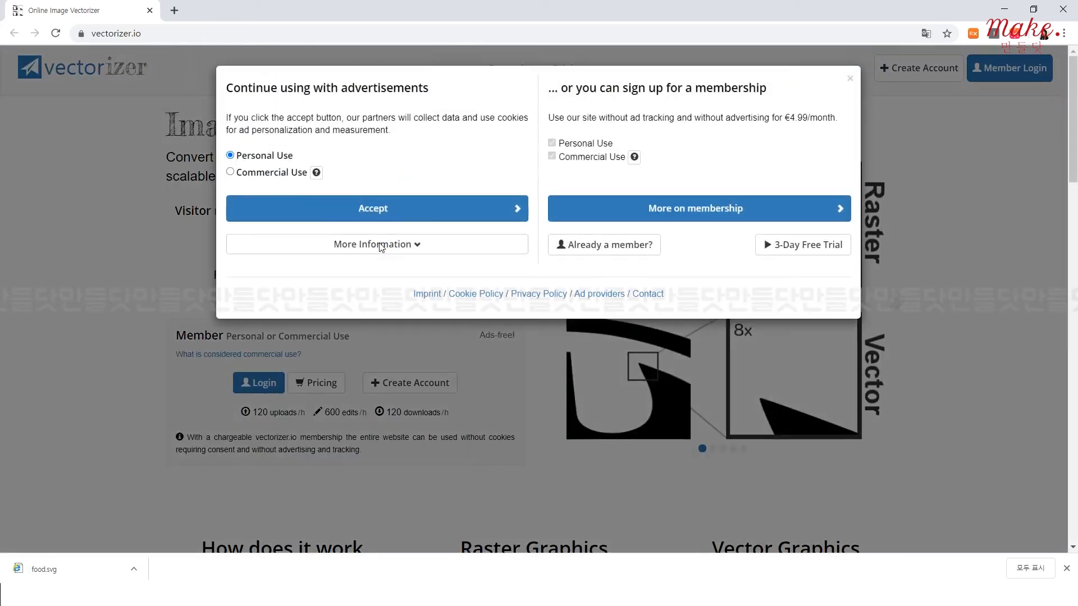
{"action": "left_click", "coordinate": [324, 214]}
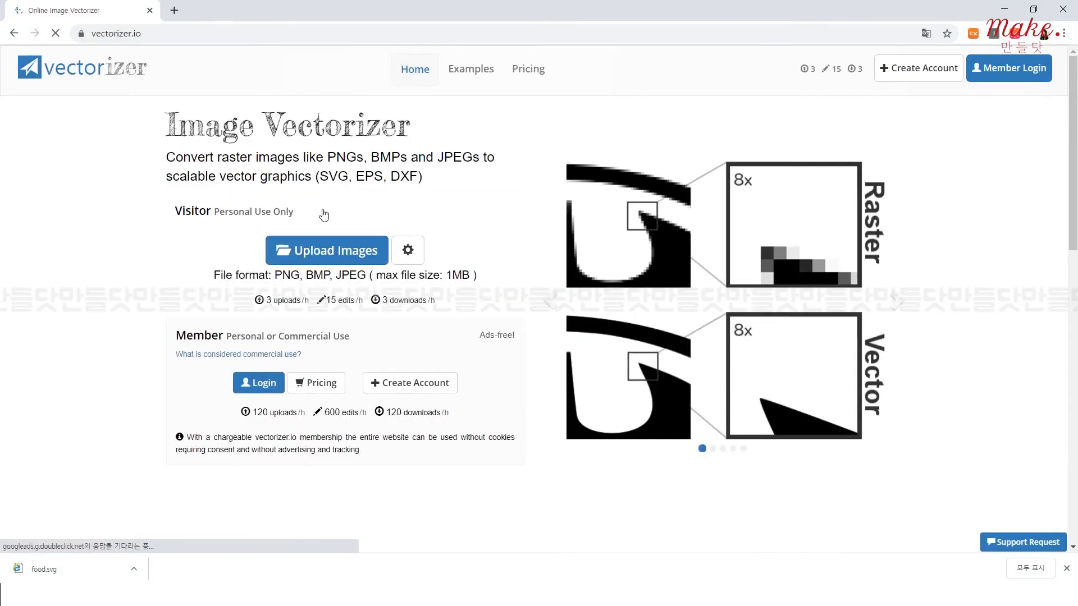
{"action": "left_click", "coordinate": [351, 254]}
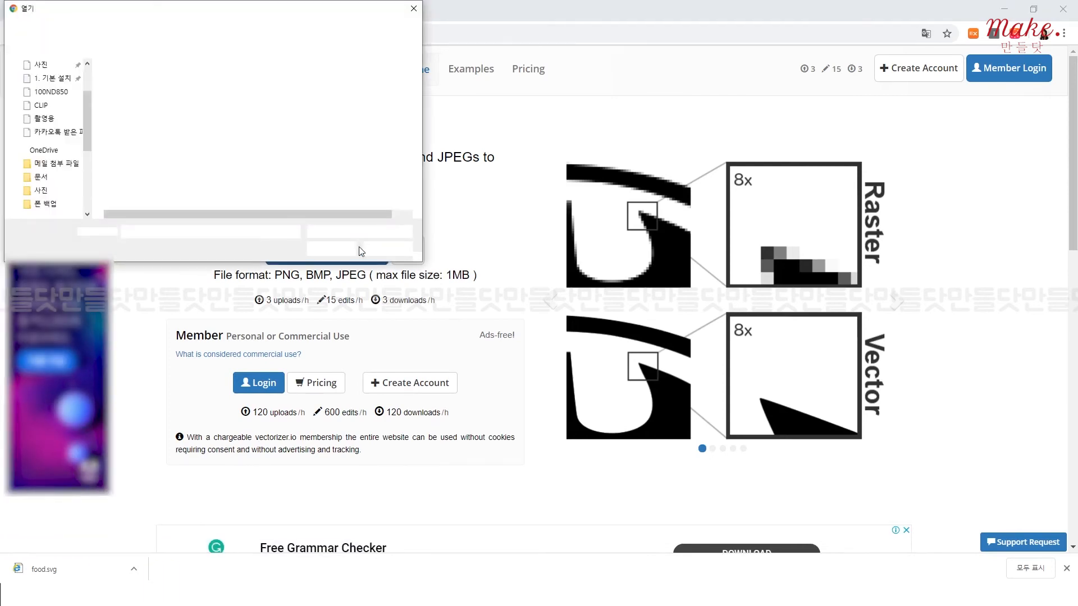
{"action": "double_click", "coordinate": [191, 133]}
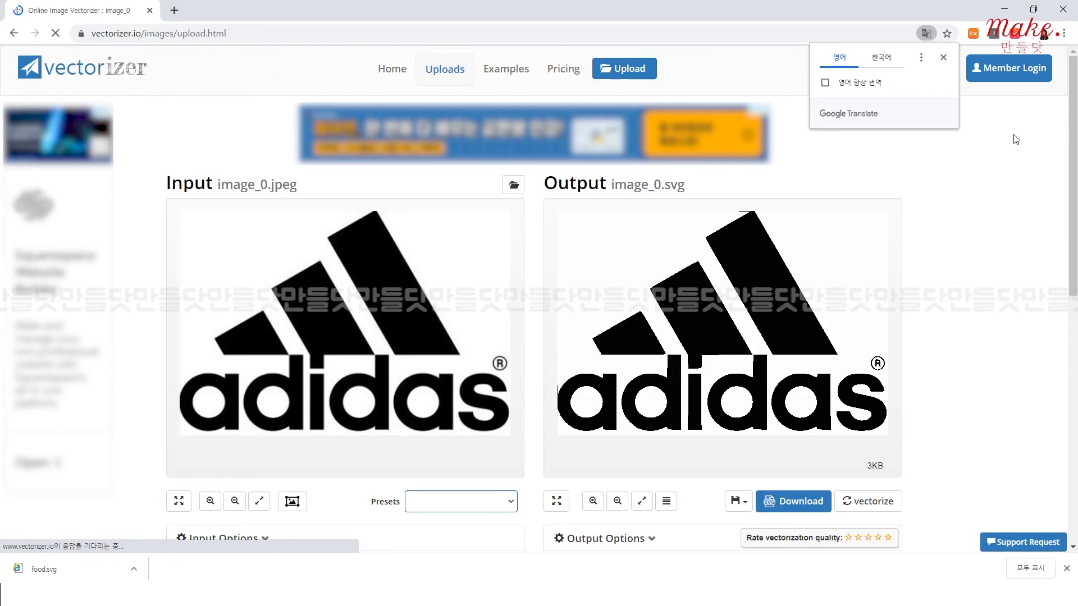
{"action": "left_click", "coordinate": [943, 57]}
{"action": "scroll", "coordinate": [951, 140], "scroll_direction": "down", "scroll_amount": 2}
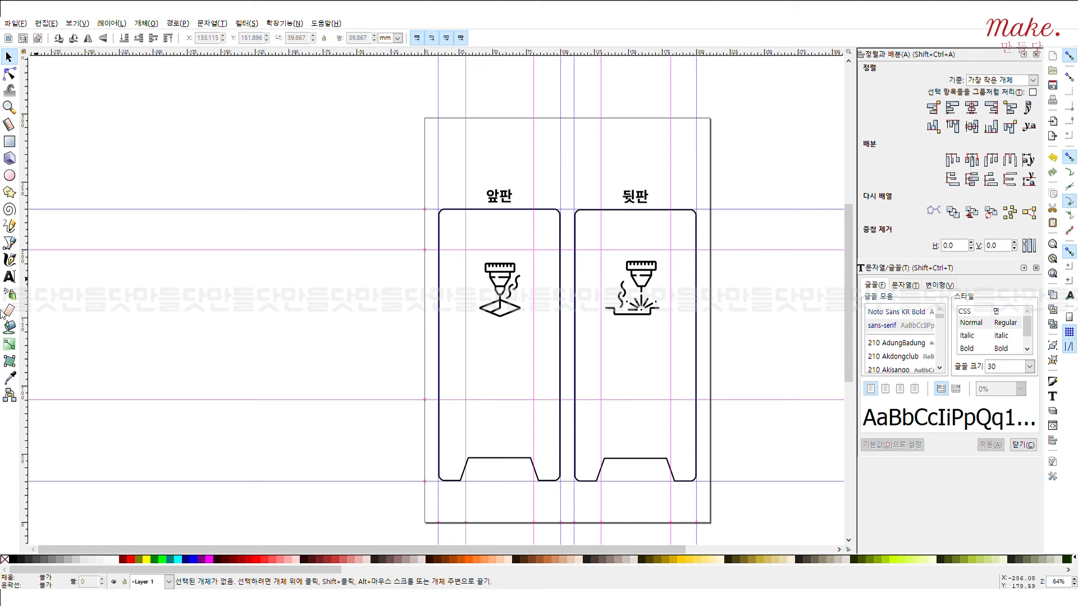
- In Inkscape, add the text labels "커 팅" and "스 캔" and place them below the front and back panel icons
{"action": "left_click", "coordinate": [10, 275]}
{"action": "left_click", "coordinate": [273, 341]}
{"action": "type", "text": "커"}
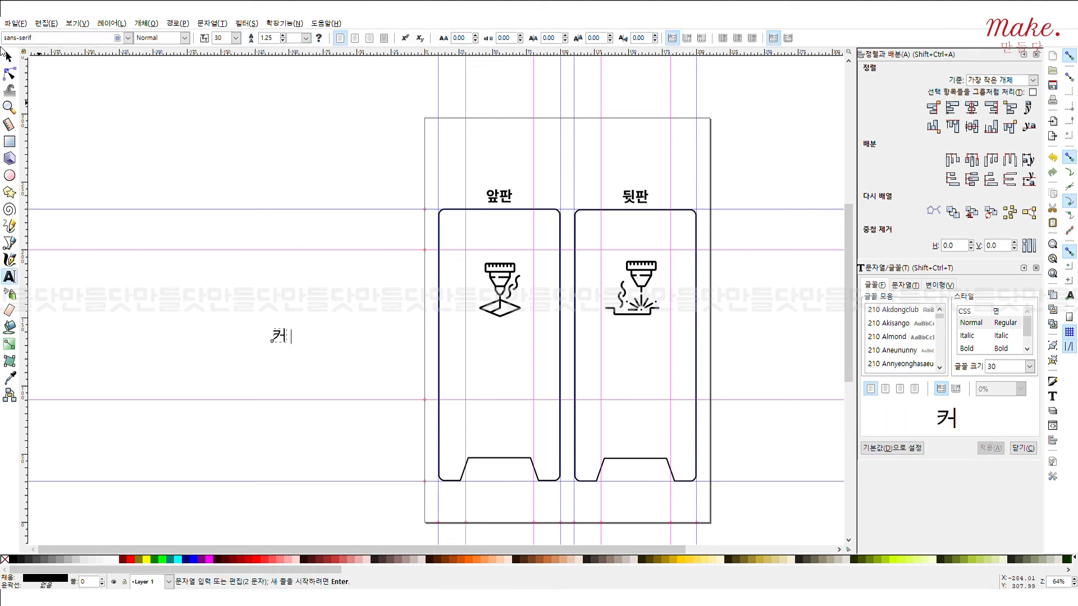
{"action": "type", "text": " 팅스 캔"}
{"action": "left_click", "coordinate": [9, 57]}
{"action": "left_click_drag", "start_coordinate": [302, 336], "coordinate": [506, 354]}
{"action": "left_click_drag", "start_coordinate": [368, 338], "coordinate": [642, 355]}
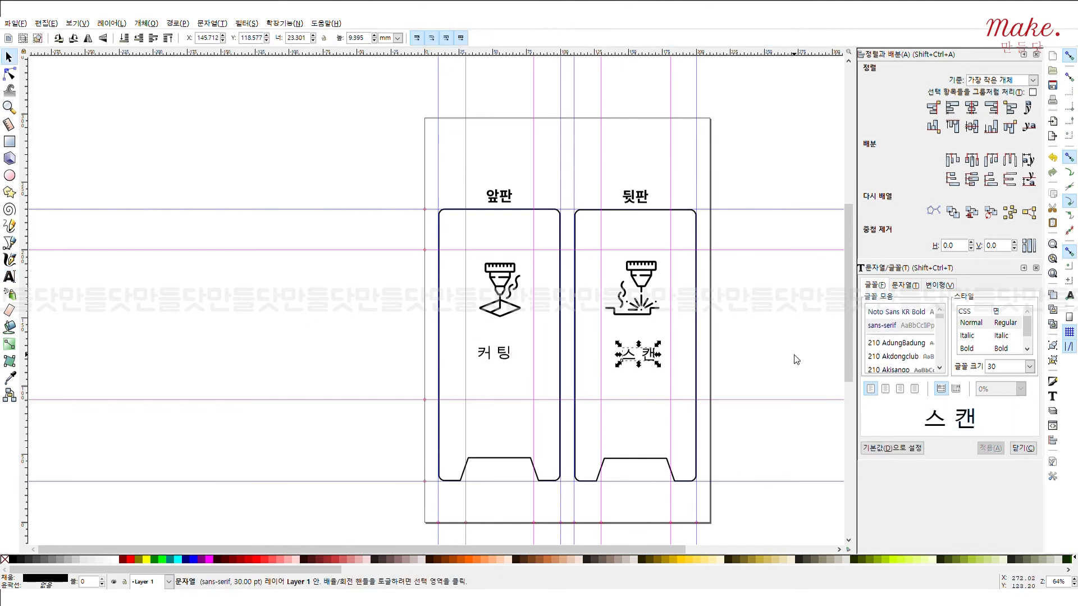
- Add a four-line text block beside the page reading "- 미송 5t -", "min 30", "max 30" and "속도 350"
{"action": "left_click", "coordinate": [10, 276]}
{"action": "left_click", "coordinate": [282, 328]}
{"action": "type", "text": "- 미송 5t -"}
{"action": "key", "text": "Return"}
{"action": "type", "text": "min 30"}
{"action": "key", "text": "Return"}
{"action": "type", "text": "max 30"}
{"action": "key", "text": "Return"}
{"action": "type", "text": "속도 350"}
{"action": "key", "text": "Escape"}
- Add a second four-line text block beside the page reading "- 미송 5t -", "min 80", "max 90" and "속도 15"
{"action": "left_click", "coordinate": [329, 301]}
{"action": "type", "text": "- 미송 5t -"}
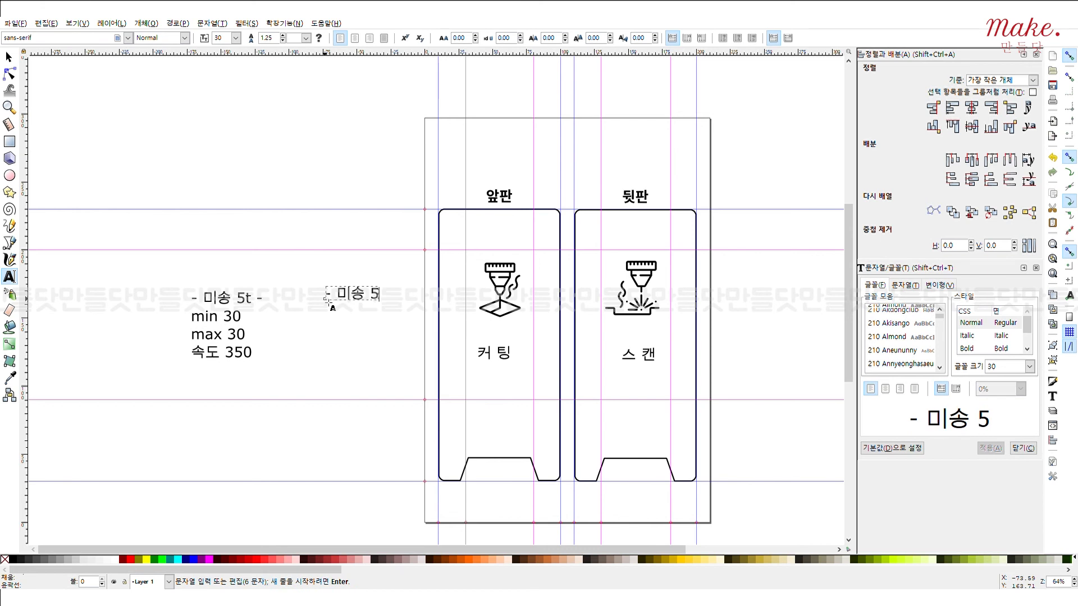
{"action": "key", "text": "Return"}
{"action": "type", "text": "min 80"}
{"action": "key", "text": "Return"}
{"action": "type", "text": "max 90"}
{"action": "key", "text": "Return"}
{"action": "type", "text": "속도 15"}
{"action": "left_click", "coordinate": [9, 58]}
- Format the "min 80" text block as centered Noto Sans KR Bold, size 20, and place it below the "커 팅" label
{"action": "left_click", "coordinate": [885, 388]}
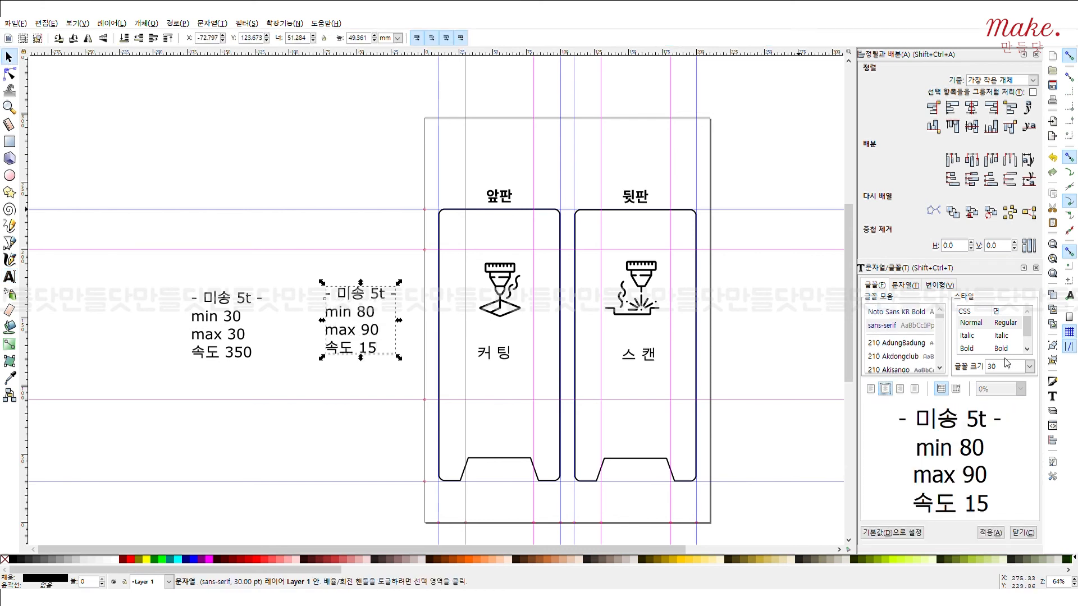
{"action": "left_click", "coordinate": [896, 312]}
{"action": "left_click_drag", "start_coordinate": [1002, 366], "coordinate": [955, 380]}
{"action": "type", "text": "3"}
{"action": "key", "text": "BackSpace"}
{"action": "type", "text": "20"}
{"action": "left_click", "coordinate": [996, 507]}
{"action": "left_click", "coordinate": [349, 308]}
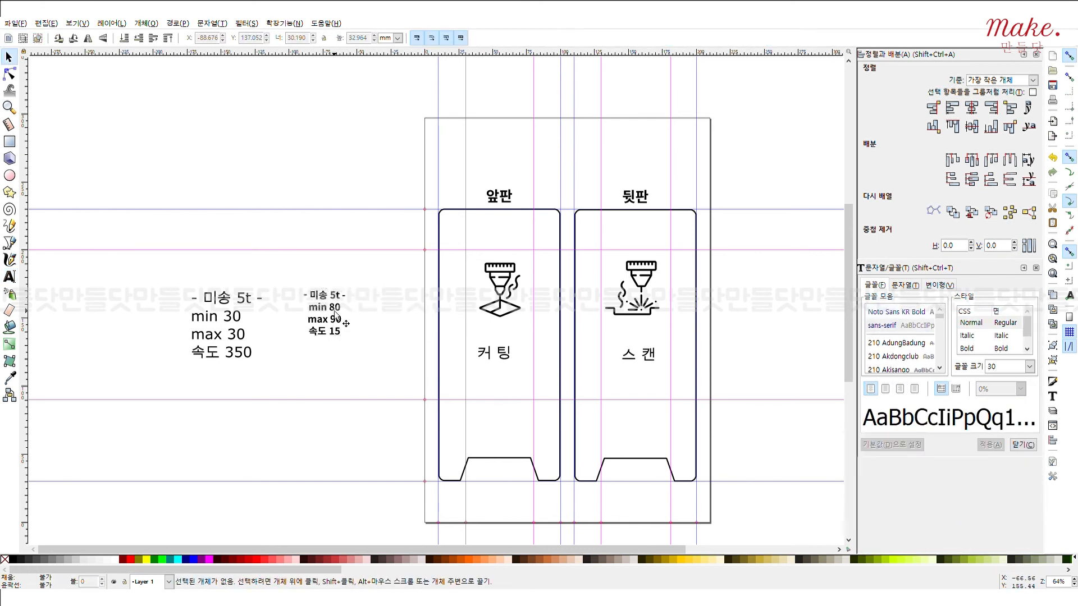
{"action": "left_click_drag", "start_coordinate": [336, 309], "coordinate": [508, 393]}
- Change the font of the "커 팅" and "스 캔" labels to Noto Sans KR Bold
{"action": "left_click", "coordinate": [500, 353]}
{"action": "left_click", "coordinate": [897, 312]}
{"action": "left_click", "coordinate": [990, 451]}
{"action": "left_click", "coordinate": [648, 357]}
{"action": "left_click", "coordinate": [897, 312]}
{"action": "left_click", "coordinate": [995, 451]}
- Move the "min 30" text block onto the back panel and format it as right-aligned Noto Sans KR Bold, size 20
{"action": "left_click_drag", "start_coordinate": [248, 306], "coordinate": [667, 383]}
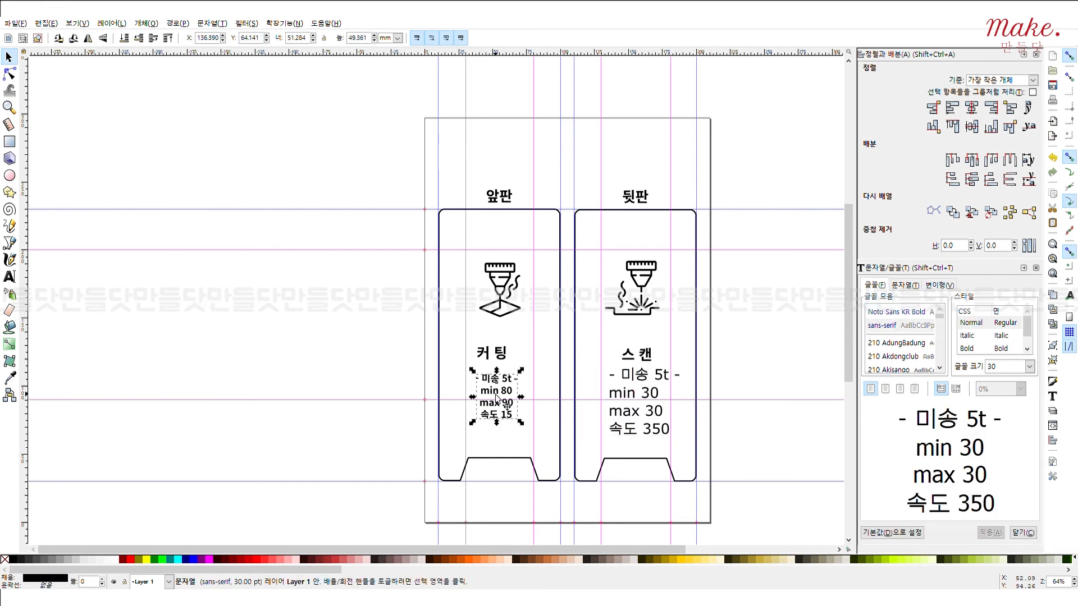
{"action": "left_click", "coordinate": [897, 313]}
{"action": "left_click", "coordinate": [899, 389]}
{"action": "type", "text": "25"}
{"action": "mouse_move", "coordinate": [993, 366]}
{"action": "left_mouse_down"}
{"action": "mouse_move", "coordinate": [942, 371]}
{"action": "mouse_move", "coordinate": [954, 371]}
{"action": "left_mouse_up"}
{"action": "left_click", "coordinate": [994, 528]}
{"action": "left_click", "coordinate": [514, 404]}
{"action": "left_click", "coordinate": [502, 402]}
{"action": "left_click", "coordinate": [586, 405]}
{"action": "type", "text": "20"}
{"action": "left_click", "coordinate": [995, 508]}
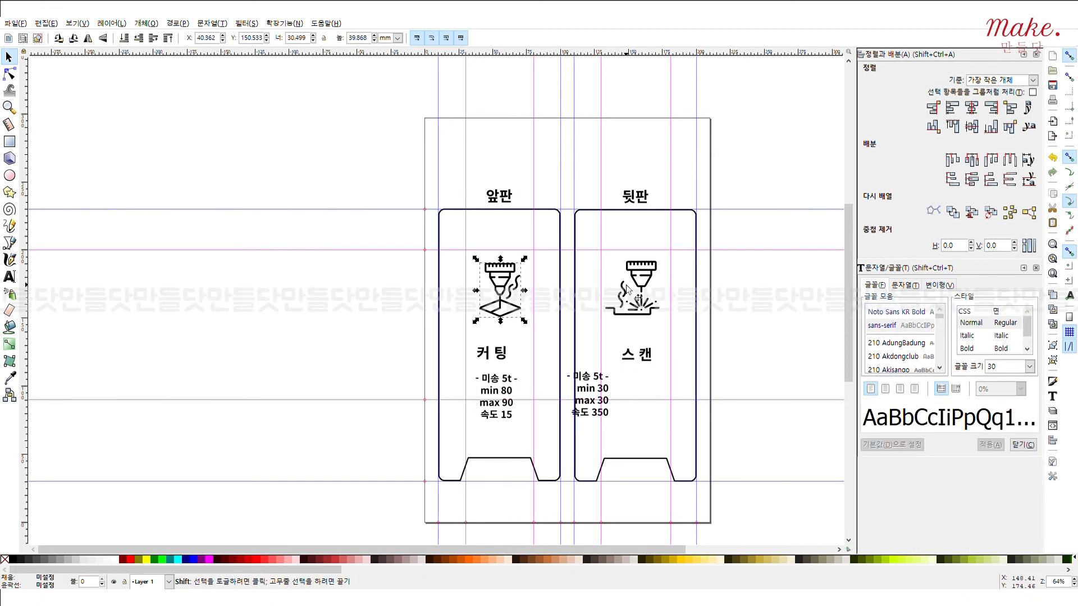
- Enlarge both laser-cutter icons slightly and position them in the upper part of their panels
{"action": "left_click_drag", "start_coordinate": [656, 284], "coordinate": [645, 263]}
{"action": "left_click_drag", "start_coordinate": [509, 283], "coordinate": [504, 267]}
{"action": "left_click_drag", "start_coordinate": [648, 266], "coordinate": [646, 264]}
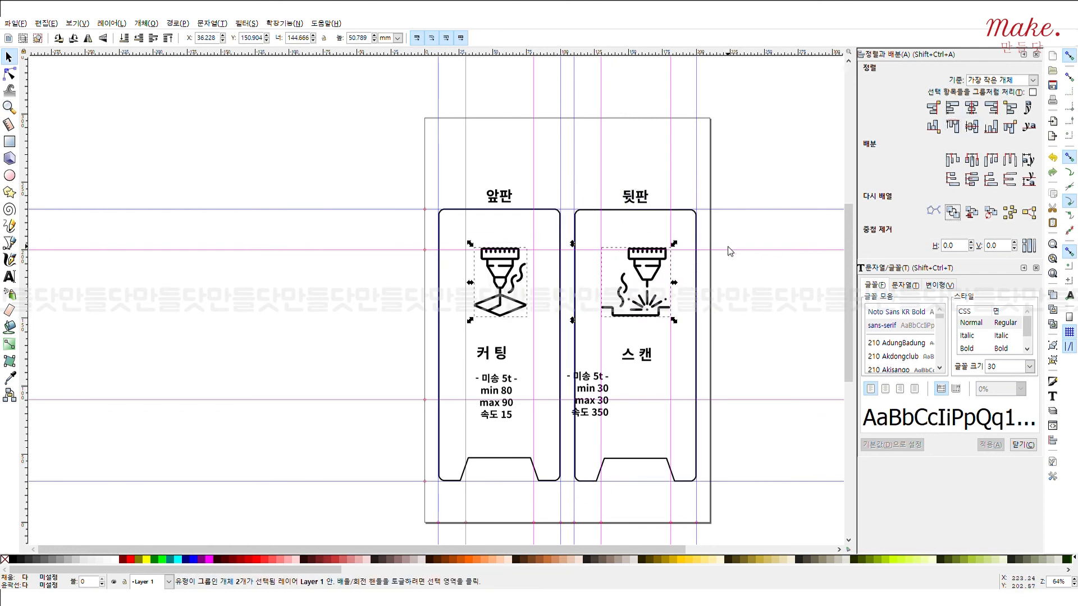
{"action": "left_click", "coordinate": [509, 271], "text": "shift"}
{"action": "left_click_drag", "start_coordinate": [507, 266], "coordinate": [506, 269]}
{"action": "left_click", "coordinate": [755, 353]}
- Center the label and settings text on a common vertical axis within the front panel and within the back panel
{"action": "left_click", "coordinate": [496, 391]}
{"action": "left_click", "coordinate": [492, 354], "text": "shift"}
{"action": "left_click", "coordinate": [971, 107]}
{"action": "left_click", "coordinate": [796, 352]}
{"action": "left_click", "coordinate": [638, 365]}
{"action": "left_click", "coordinate": [780, 429]}
{"action": "left_click_drag", "start_coordinate": [781, 429], "coordinate": [556, 337]}
{"action": "left_click", "coordinate": [971, 107]}
- Align the two labels with each other on one horizontal axis, and do the same for the two settings texts
{"action": "left_click", "coordinate": [751, 373]}
{"action": "left_click_drag", "start_coordinate": [751, 373], "coordinate": [434, 326]}
{"action": "left_click", "coordinate": [972, 127]}
{"action": "left_click_drag", "start_coordinate": [765, 447], "coordinate": [410, 368]}
{"action": "left_click", "coordinate": [971, 127]}
- Change the back panel's settings text to centered justification and align it with its "스 캔" label on the vertical axis
{"action": "left_click", "coordinate": [635, 400]}
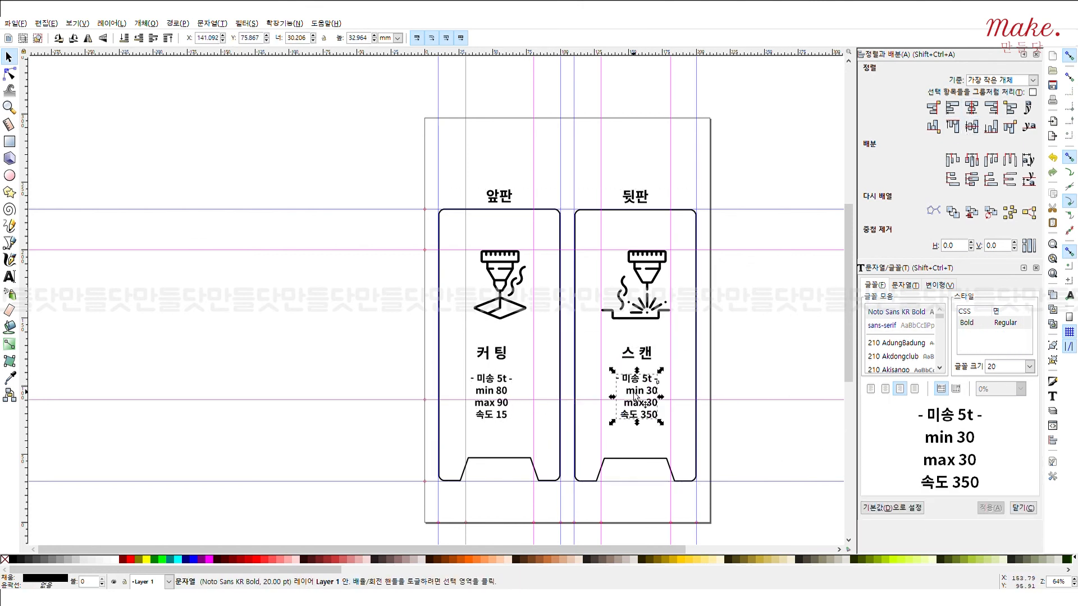
{"action": "left_click", "coordinate": [886, 389]}
{"action": "left_click", "coordinate": [990, 512]}
{"action": "left_click_drag", "start_coordinate": [755, 446], "coordinate": [555, 318]}
{"action": "left_click", "coordinate": [971, 107]}
{"action": "left_click", "coordinate": [795, 295]}
- Raise the back panel's "스 캔" label and settings text closer to the icon above them
{"action": "left_click_drag", "start_coordinate": [654, 386], "coordinate": [653, 366]}
{"action": "left_click", "coordinate": [644, 429]}
{"action": "left_click_drag", "start_coordinate": [748, 440], "coordinate": [491, 369]}
{"action": "left_click", "coordinate": [696, 362]}
- Try to align the "커 팅" and "스 캔" labels by their top edges, and undo the alignment
{"action": "left_click_drag", "start_coordinate": [735, 368], "coordinate": [443, 323]}
{"action": "left_click", "coordinate": [952, 127]}
{"action": "key", "text": "ctrl+z"}
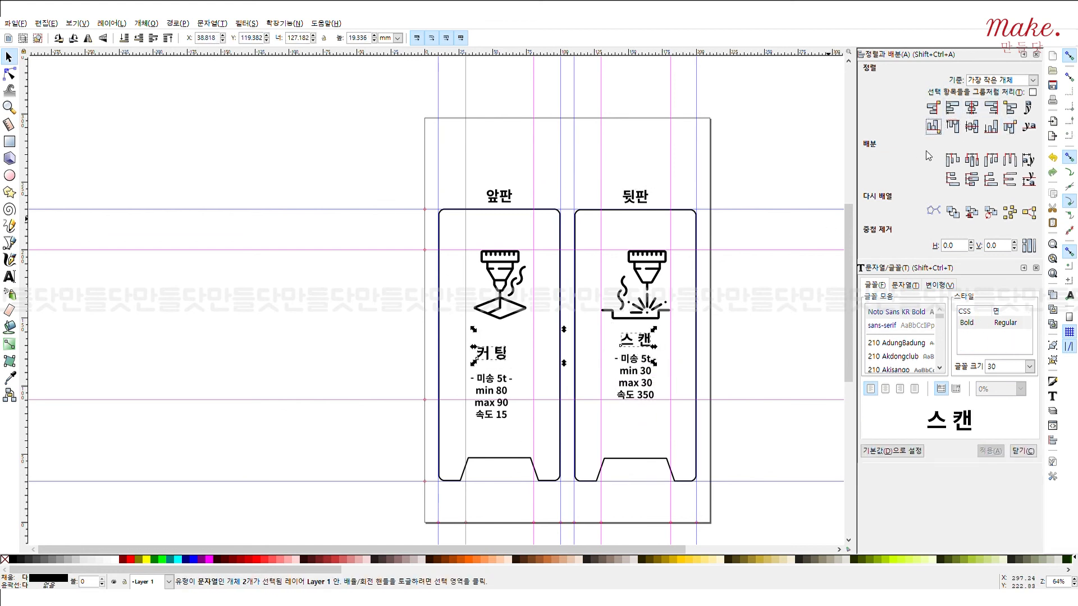
{"action": "left_click", "coordinate": [775, 303]}
- Raise the front panel's label and settings text and align each one horizontally with its counterpart on the back panel
{"action": "left_click_drag", "start_coordinate": [492, 354], "coordinate": [496, 331]}
{"action": "left_click", "coordinate": [635, 334], "text": "shift"}
{"action": "left_click", "coordinate": [952, 127]}
{"action": "left_click", "coordinate": [768, 366]}
{"action": "left_click_drag", "start_coordinate": [491, 391], "coordinate": [500, 371]}
{"action": "left_click", "coordinate": [646, 371], "text": "shift"}
{"action": "left_click", "coordinate": [966, 129]}
{"action": "left_click", "coordinate": [770, 443]}
- Lower both labels slightly and center each panel's icon, label and settings text on a common vertical axis
{"action": "left_click_drag", "start_coordinate": [770, 443], "coordinate": [602, 307]}
{"action": "left_click_drag", "start_coordinate": [643, 331], "coordinate": [643, 338]}
{"action": "left_click_drag", "start_coordinate": [506, 335], "coordinate": [507, 345]}
{"action": "left_click_drag", "start_coordinate": [682, 424], "coordinate": [592, 238]}
{"action": "left_click", "coordinate": [971, 109]}
{"action": "left_click_drag", "start_coordinate": [545, 423], "coordinate": [461, 238]}
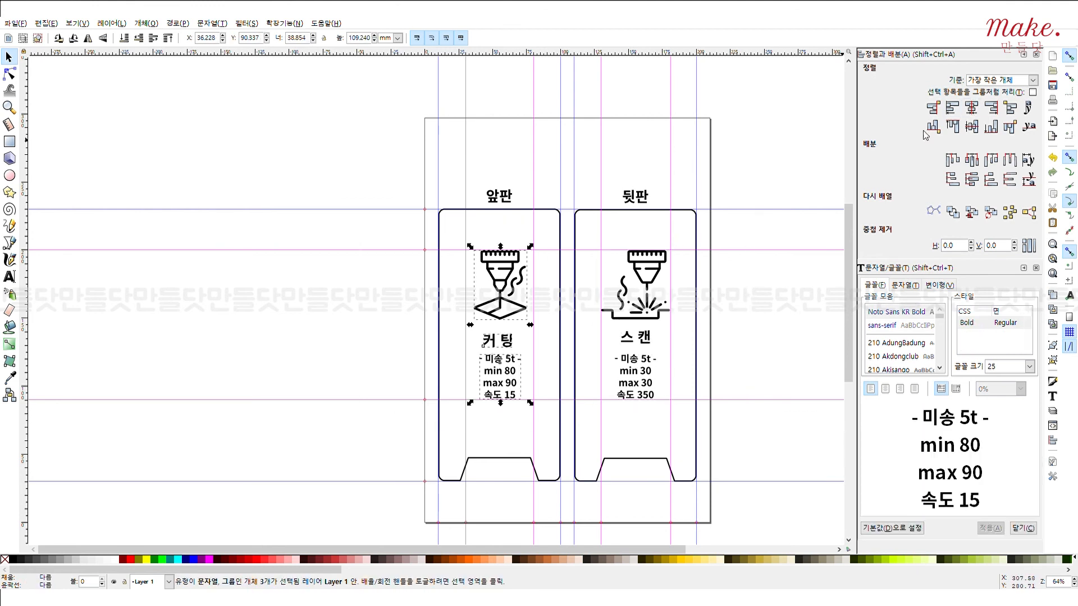
{"action": "left_click", "coordinate": [971, 109]}
{"action": "left_click", "coordinate": [804, 368]}
- Align the "커 팅" and "스 캔" labels with each other on the same horizontal axis
{"action": "left_click", "coordinate": [634, 362]}
{"action": "left_click", "coordinate": [499, 365], "text": "shift"}
{"action": "left_click", "coordinate": [497, 341]}
{"action": "left_click", "coordinate": [635, 338], "text": "shift"}
{"action": "left_click", "coordinate": [971, 128]}
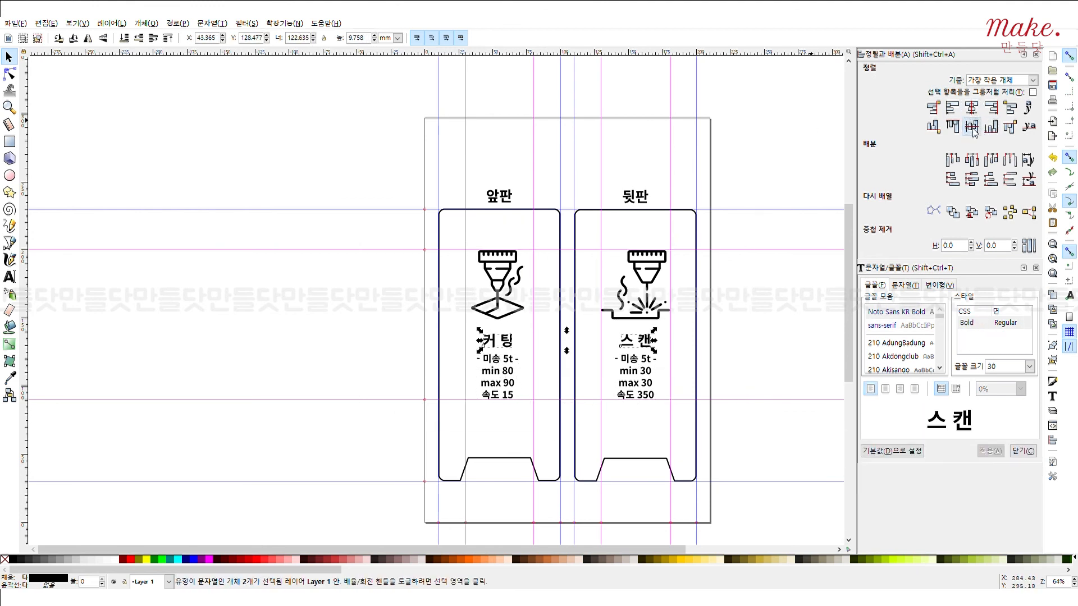
{"action": "left_click", "coordinate": [399, 316]}
- Center the front panel's icon, label and settings text on one vertical axis again and nudge them slightly to the right
{"action": "left_click_drag", "start_coordinate": [551, 502], "coordinate": [460, 236]}
{"action": "left_click", "coordinate": [972, 108]}
{"action": "left_click", "coordinate": [526, 507]}
{"action": "left_click_drag", "start_coordinate": [526, 507], "coordinate": [453, 228]}
{"action": "key", "text": "Right"}
{"action": "left_click", "coordinate": [759, 329]}
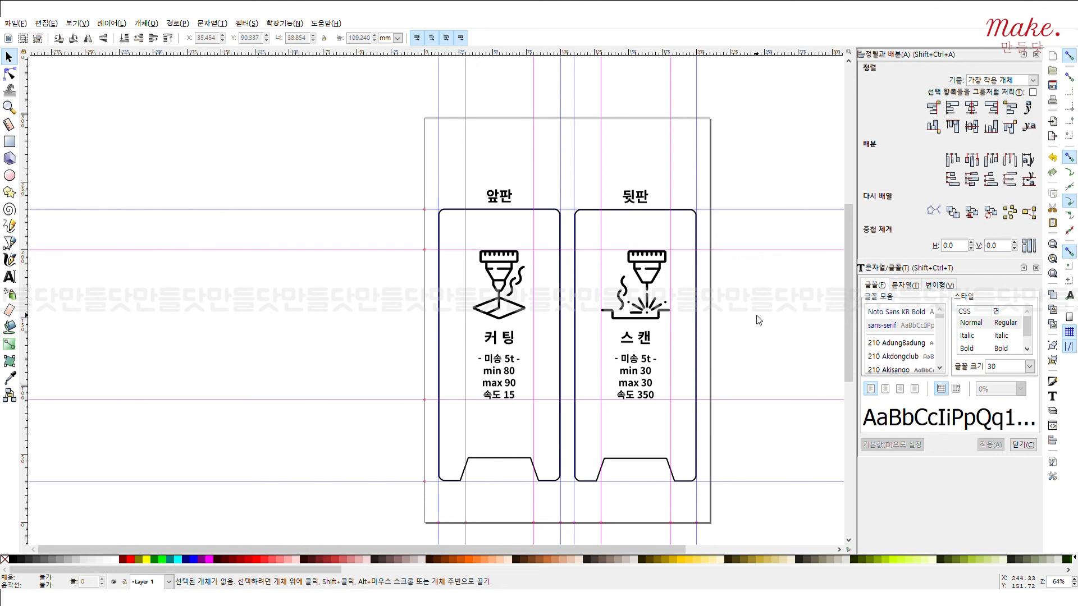
- Convert the labels and settings texts on both panels to paths
{"action": "left_click_drag", "start_coordinate": [777, 456], "coordinate": [375, 321]}
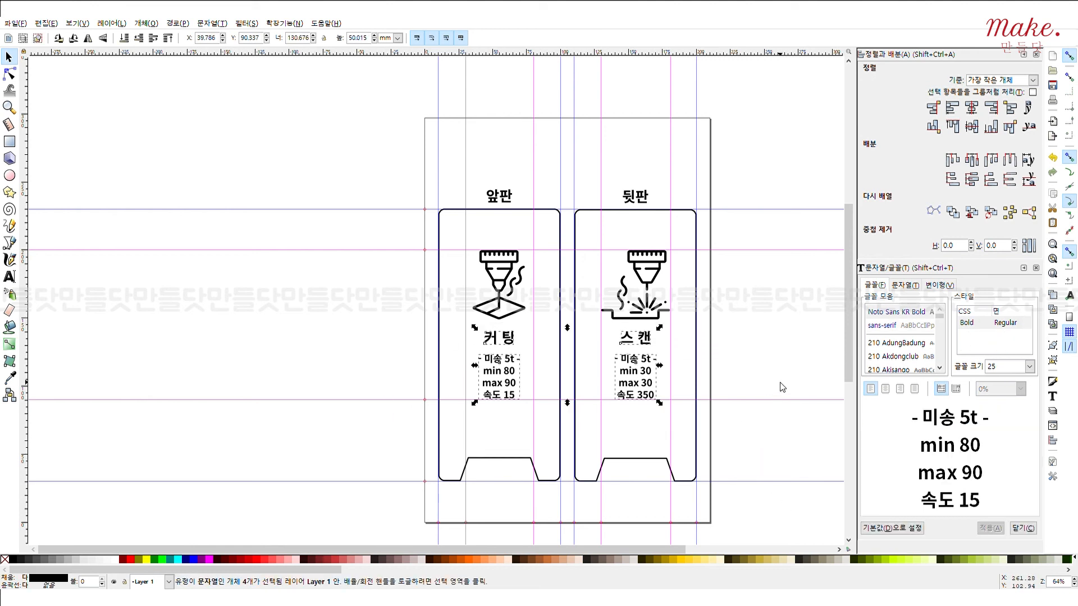
{"action": "key", "text": "alt+p"}
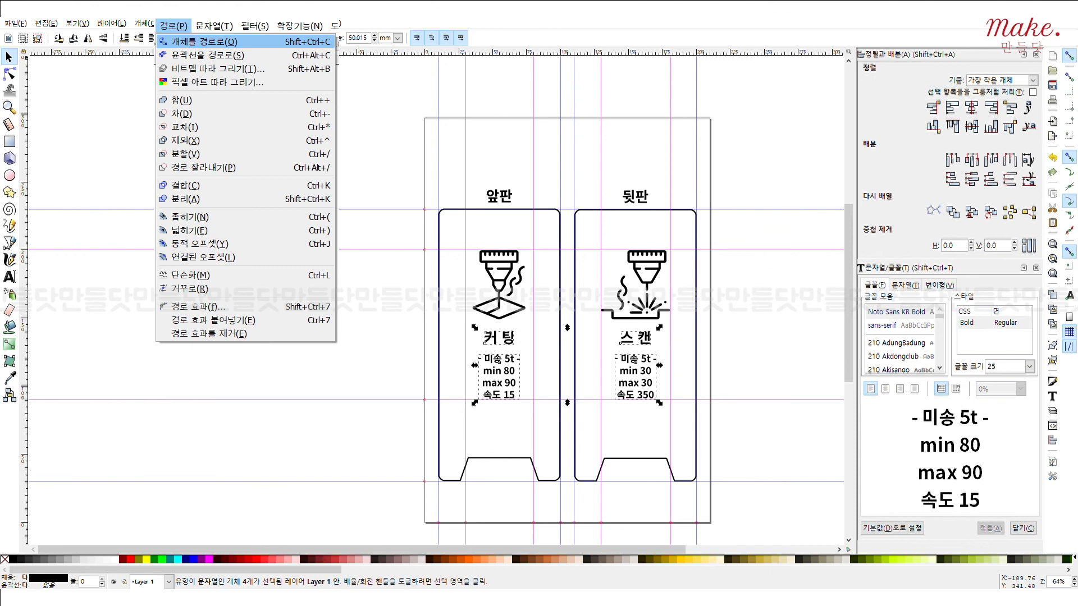
{"action": "key", "text": "Return"}
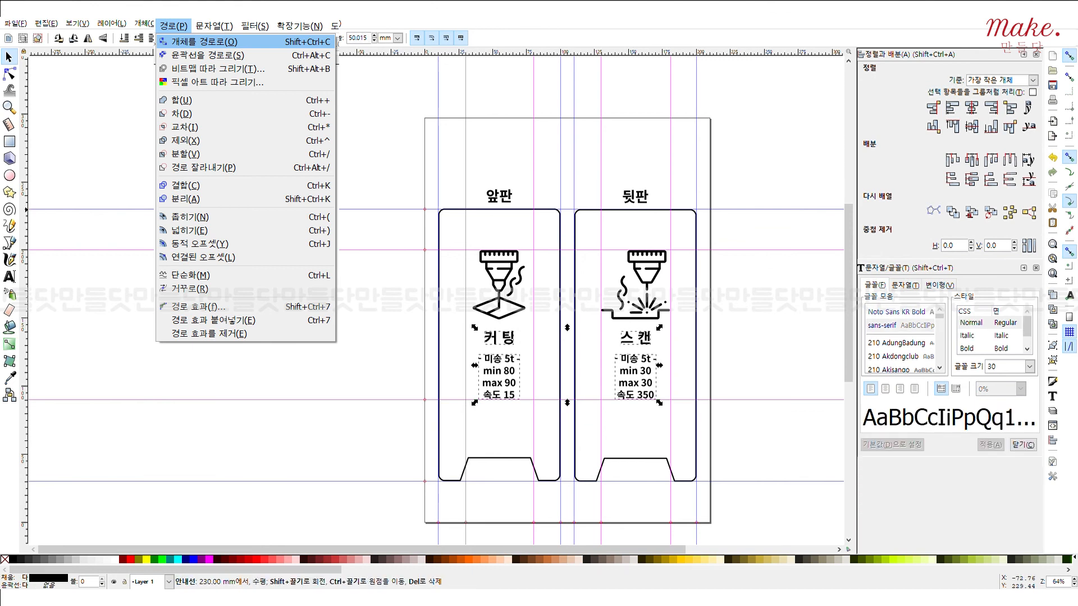
{"action": "left_click", "coordinate": [333, 215]}
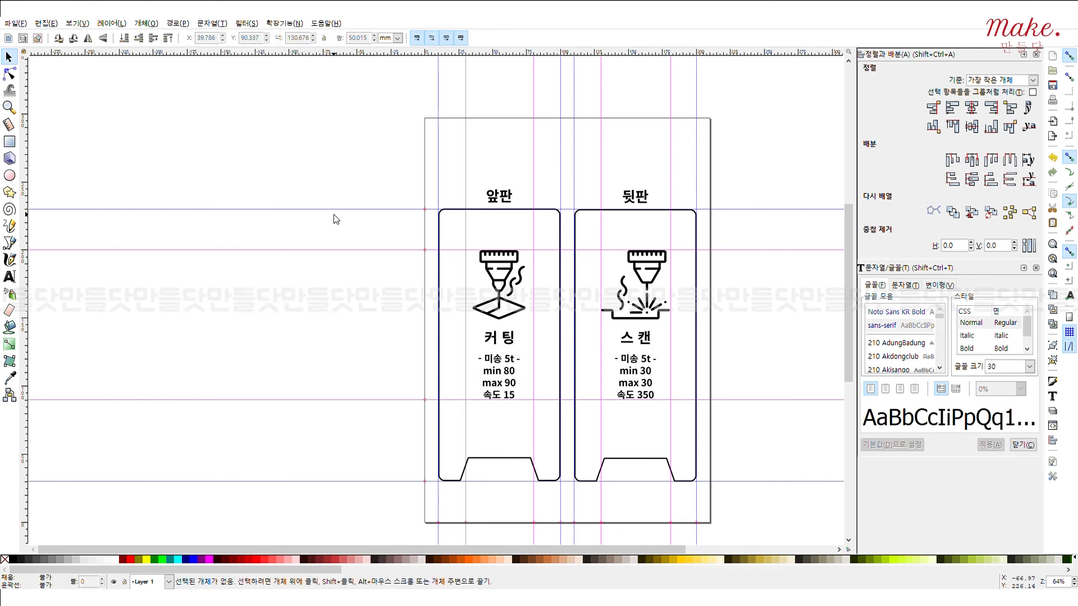
- Examine the path nodes of individual characters in the converted labels and settings texts, including a close view of the back panel
{"action": "left_click", "coordinate": [10, 74]}
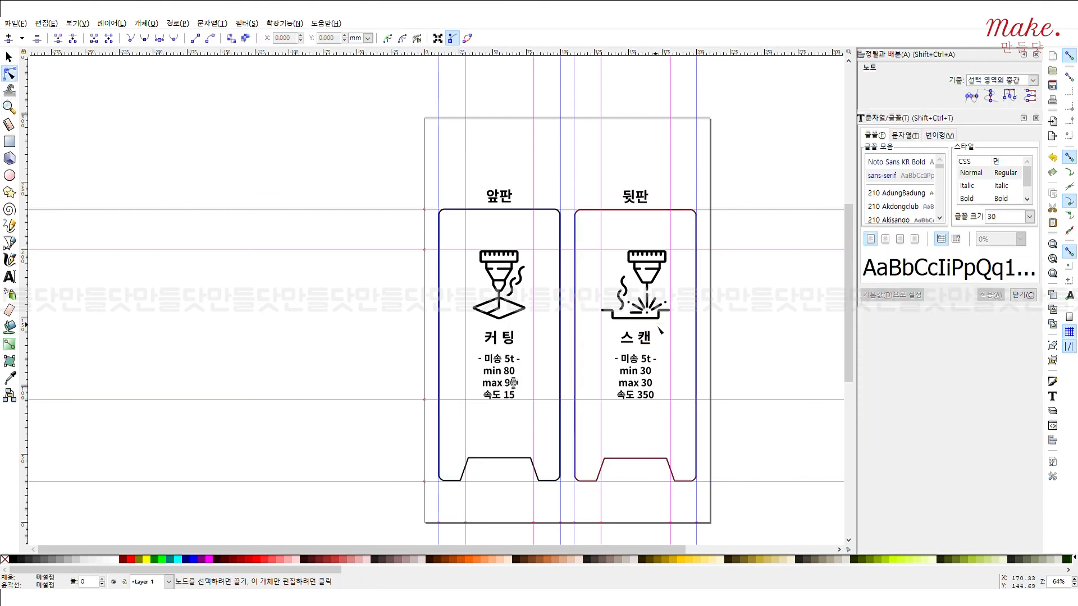
{"action": "left_click", "coordinate": [650, 342]}
{"action": "left_click", "coordinate": [489, 338]}
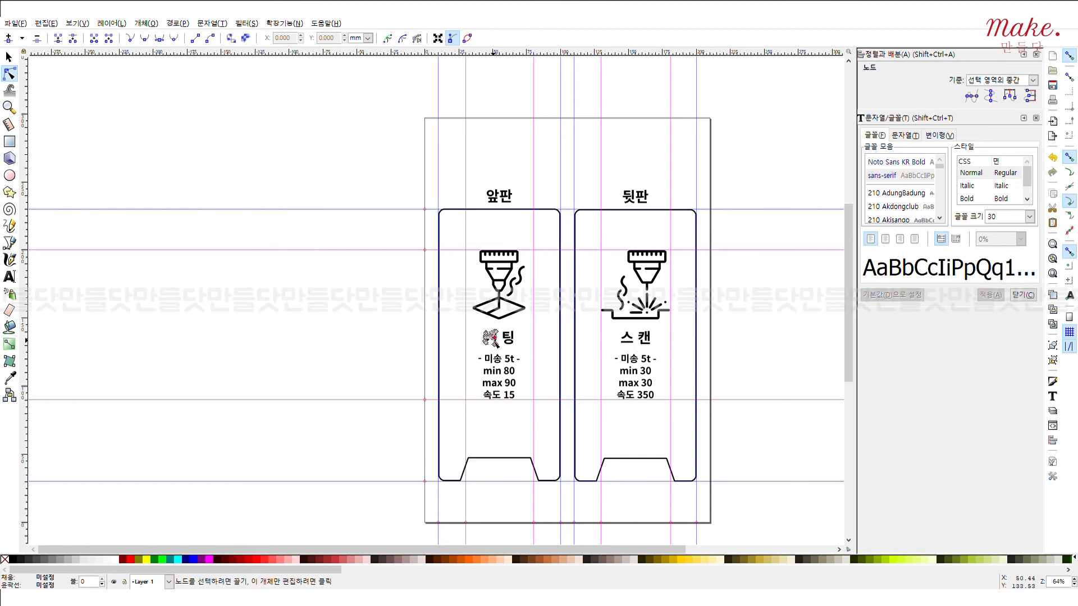
{"action": "left_click", "coordinate": [643, 396]}
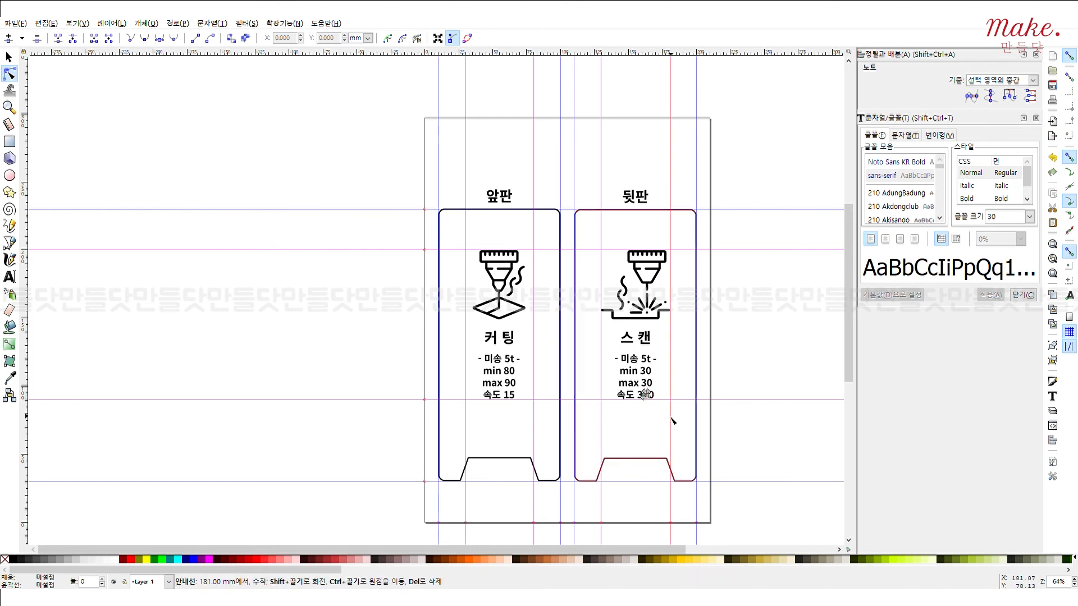
{"action": "scroll", "coordinate": [645, 395], "scroll_direction": "up", "scroll_amount": 5}
{"action": "scroll", "coordinate": [635, 381], "scroll_direction": "up", "scroll_amount": 1}
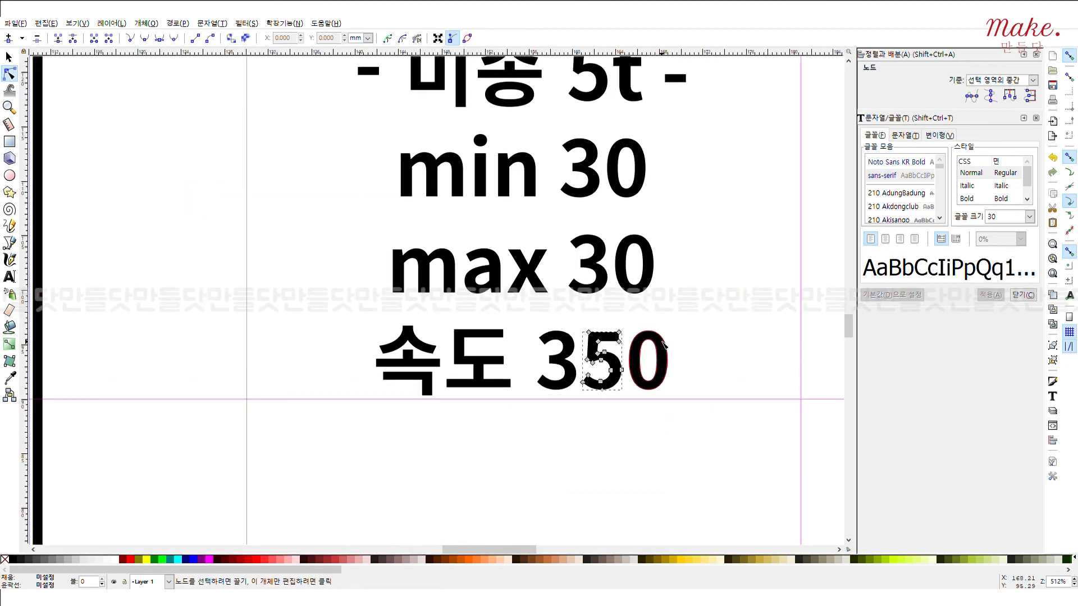
{"action": "left_click", "coordinate": [633, 92]}
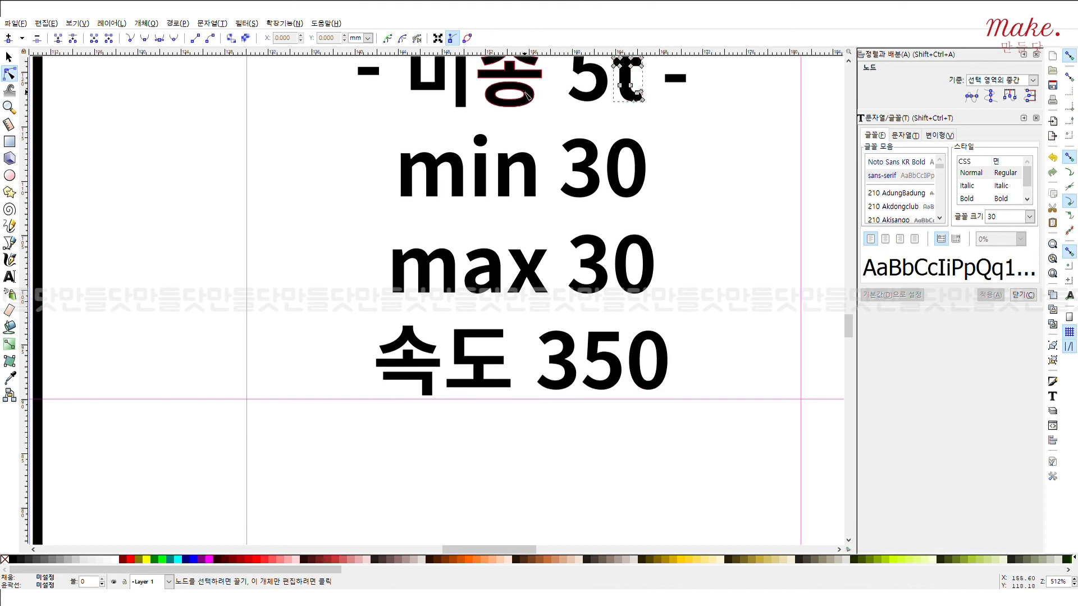
- Inspect the path nodes of the "미" and "i" characters in the back panel's settings text
{"action": "left_click", "coordinate": [432, 81]}
{"action": "left_click", "coordinate": [481, 179]}
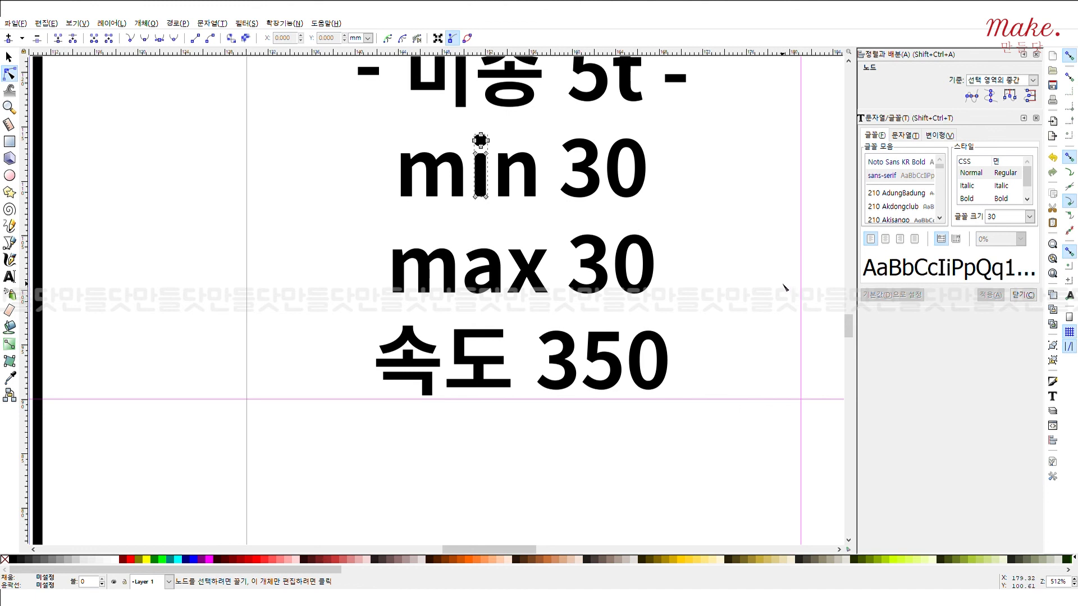
{"action": "scroll", "coordinate": [784, 288], "scroll_direction": "down", "scroll_amount": 7}
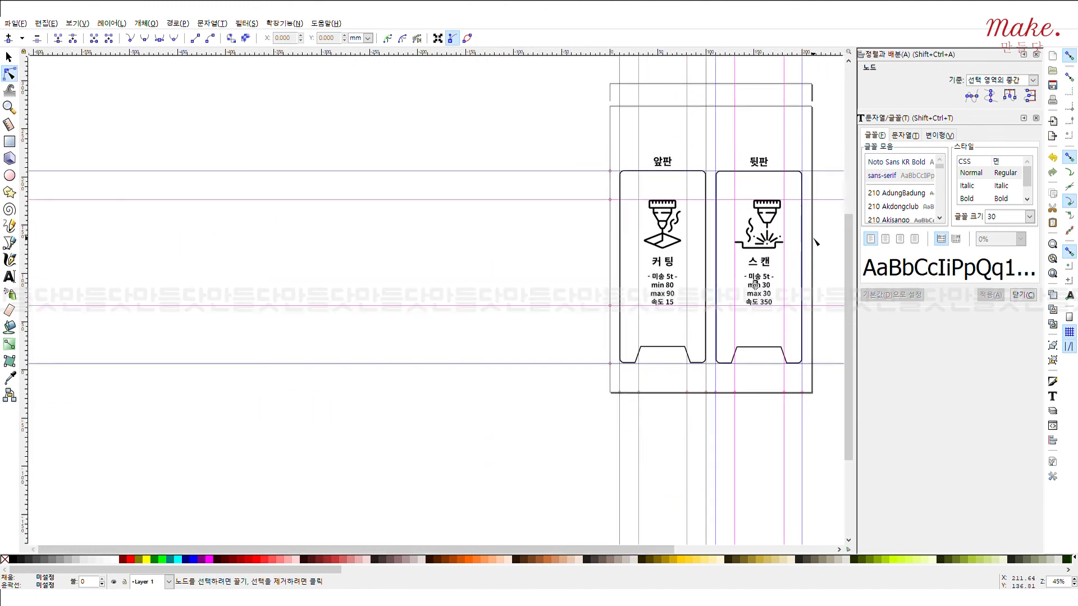
{"action": "left_click_drag", "start_coordinate": [601, 550], "coordinate": [743, 529]}
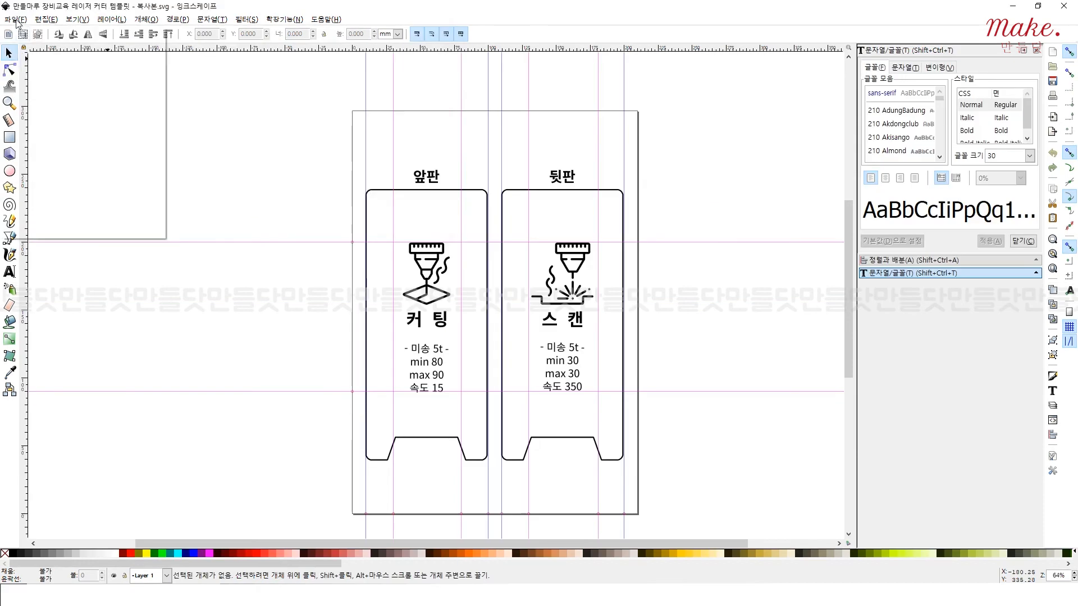
- Save the drawing in Desktop Cutting Plotter (AutoCAD DXF R14) format, naming the file with 200619, the maker's name and "입간판"
{"action": "left_click", "coordinate": [15, 19]}
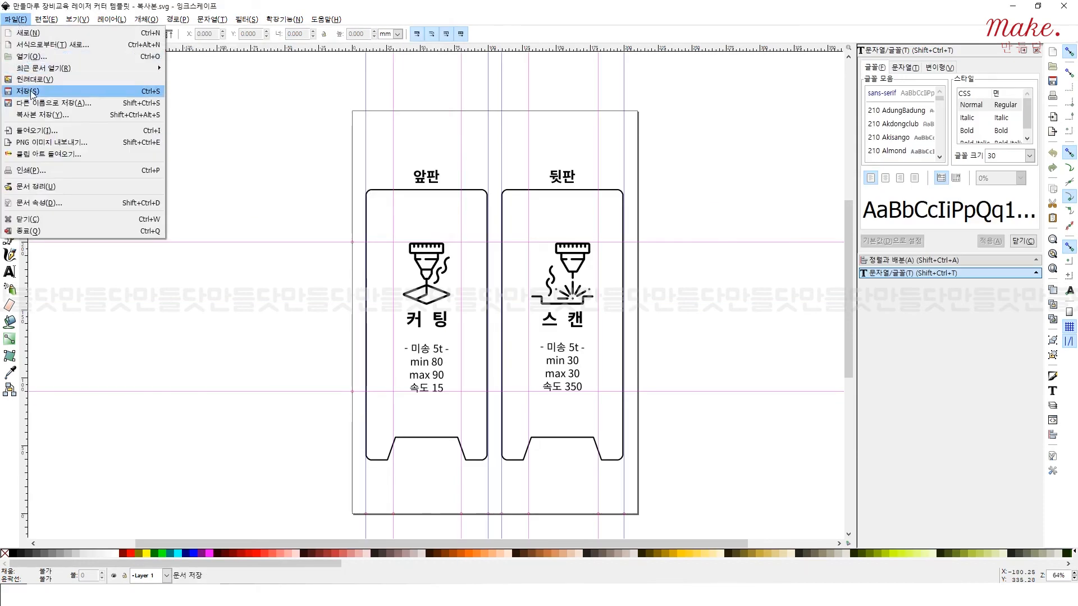
{"action": "left_click", "coordinate": [32, 92]}
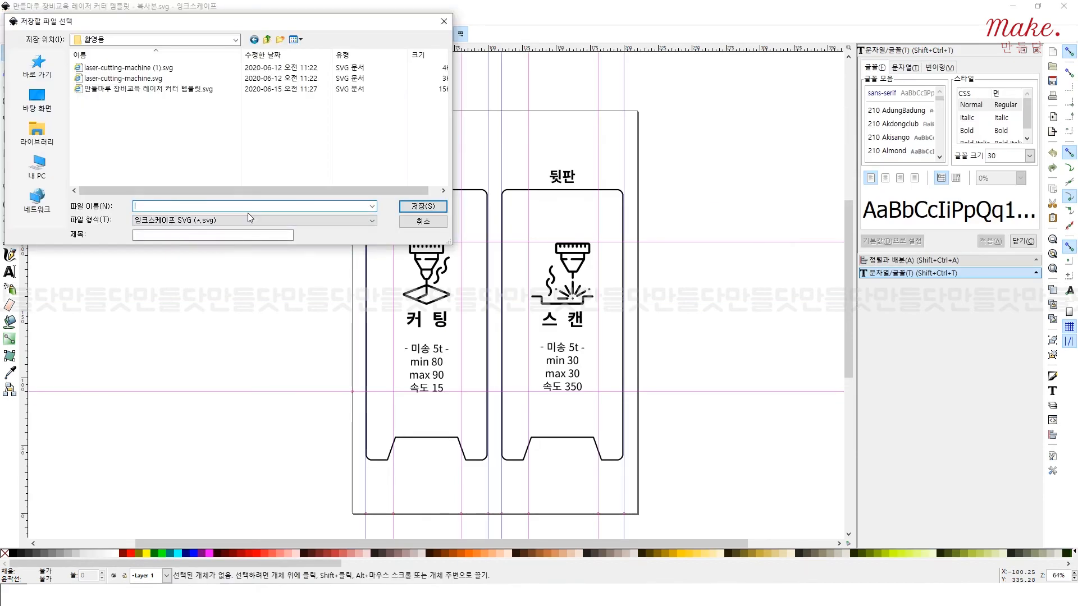
{"action": "type", "text": "200619 김케이 입간판"}
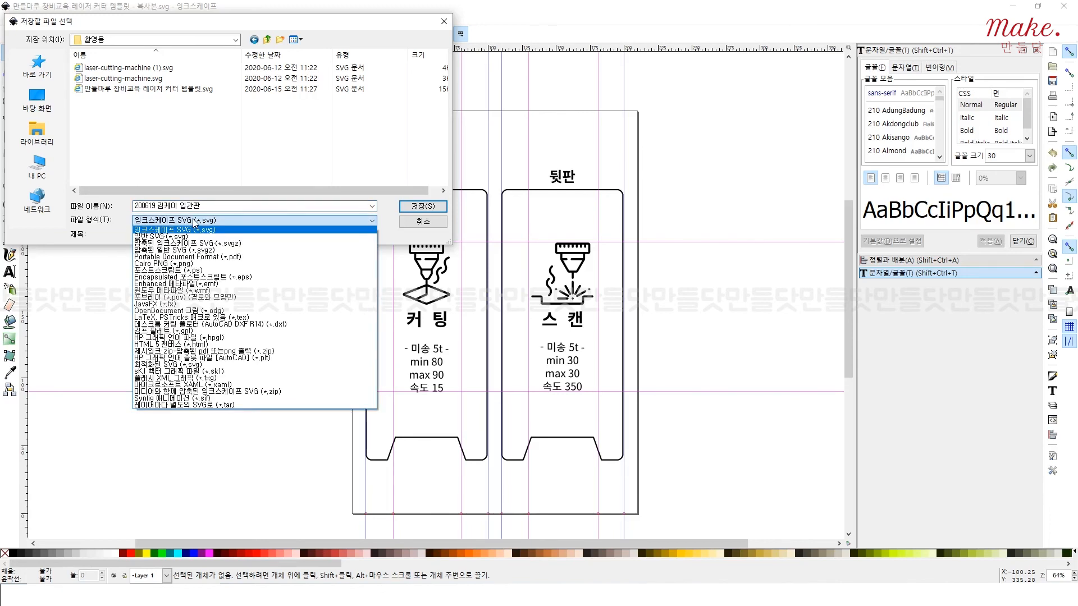
{"action": "left_click", "coordinate": [280, 324]}
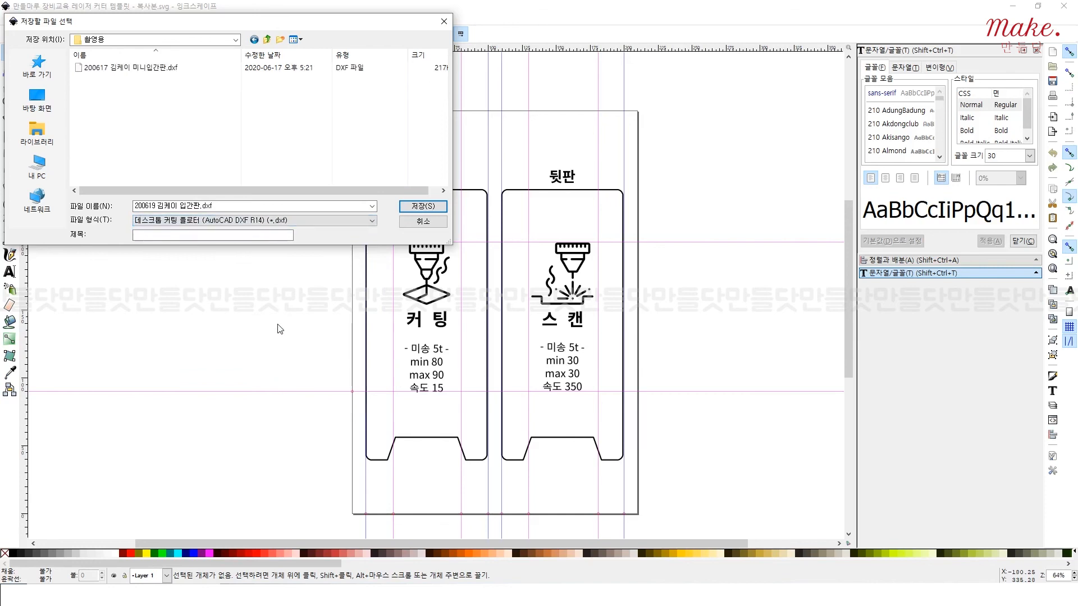
{"action": "left_click", "coordinate": [422, 207]}
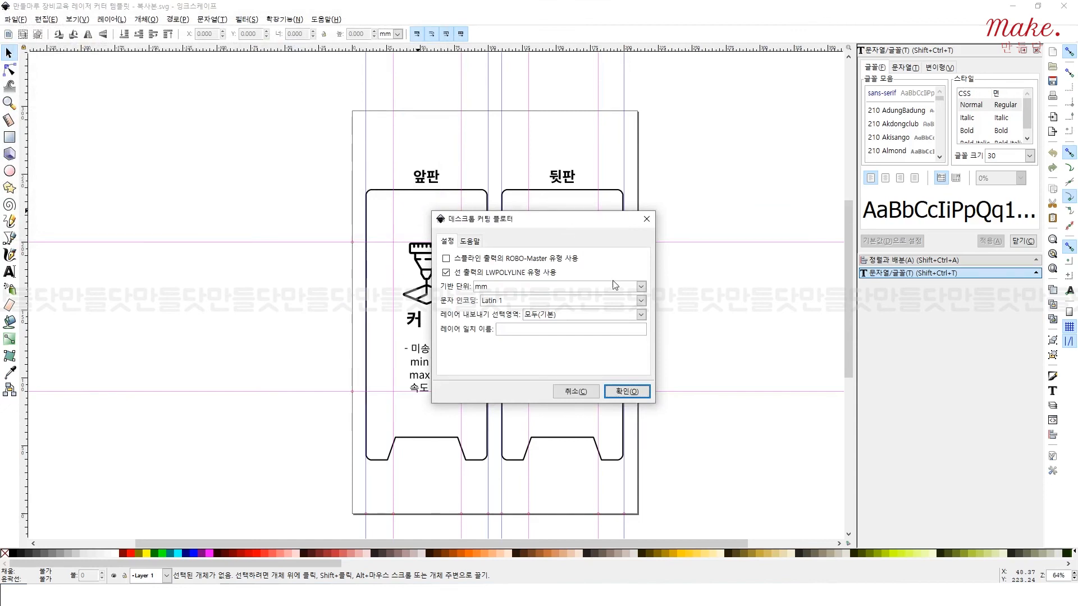
- Keep mm as the base unit for the DXF output and complete the export with LWPOLYLINE line output
{"action": "left_click", "coordinate": [640, 287]}
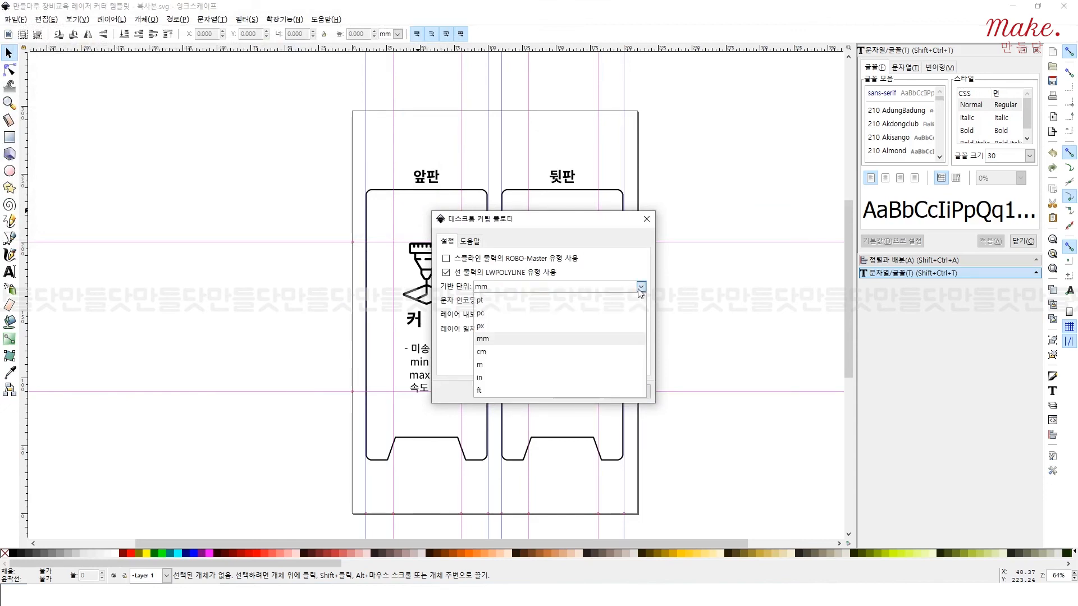
{"action": "left_click", "coordinate": [638, 288]}
{"action": "left_click", "coordinate": [612, 394]}
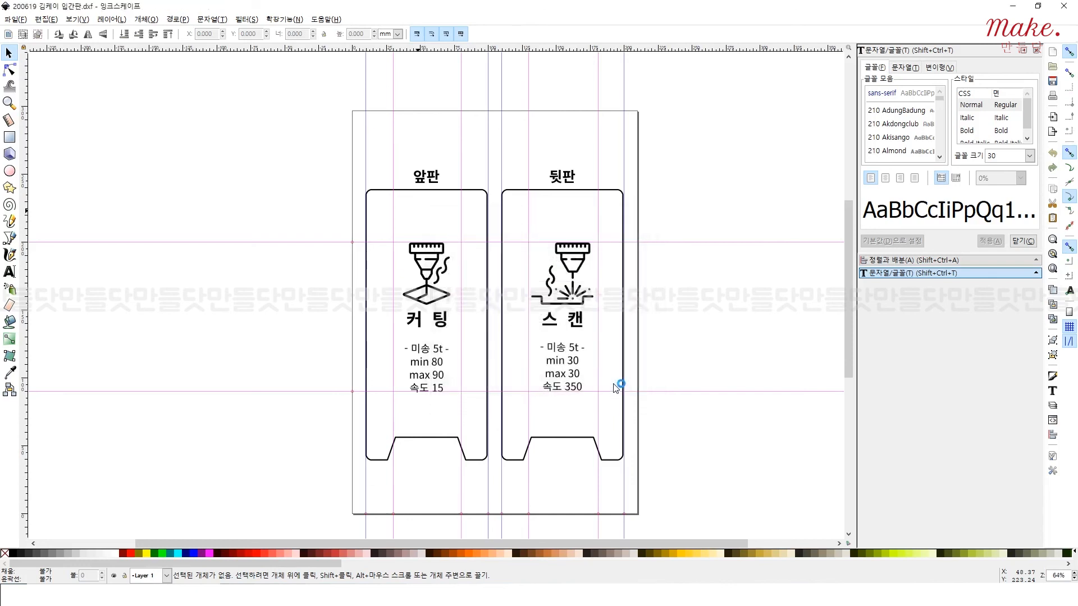